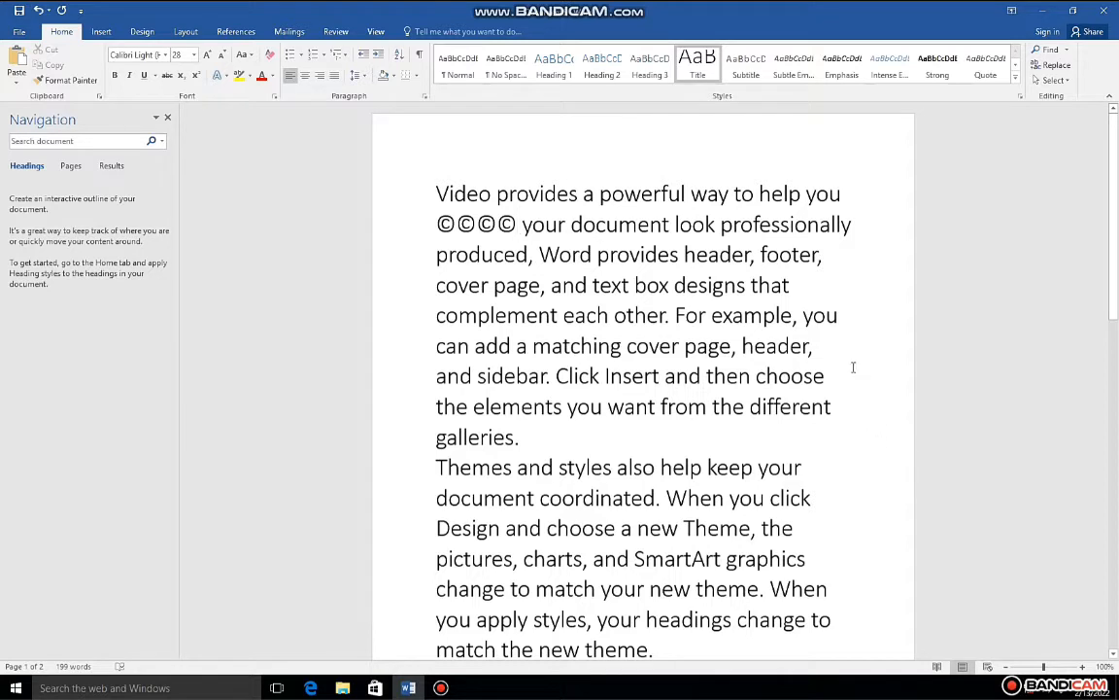
Step: Delete the passage from the row of copyright symbols through "the elements" in the first paragraph
click(491, 153)
drag(854, 192, 495, 422)
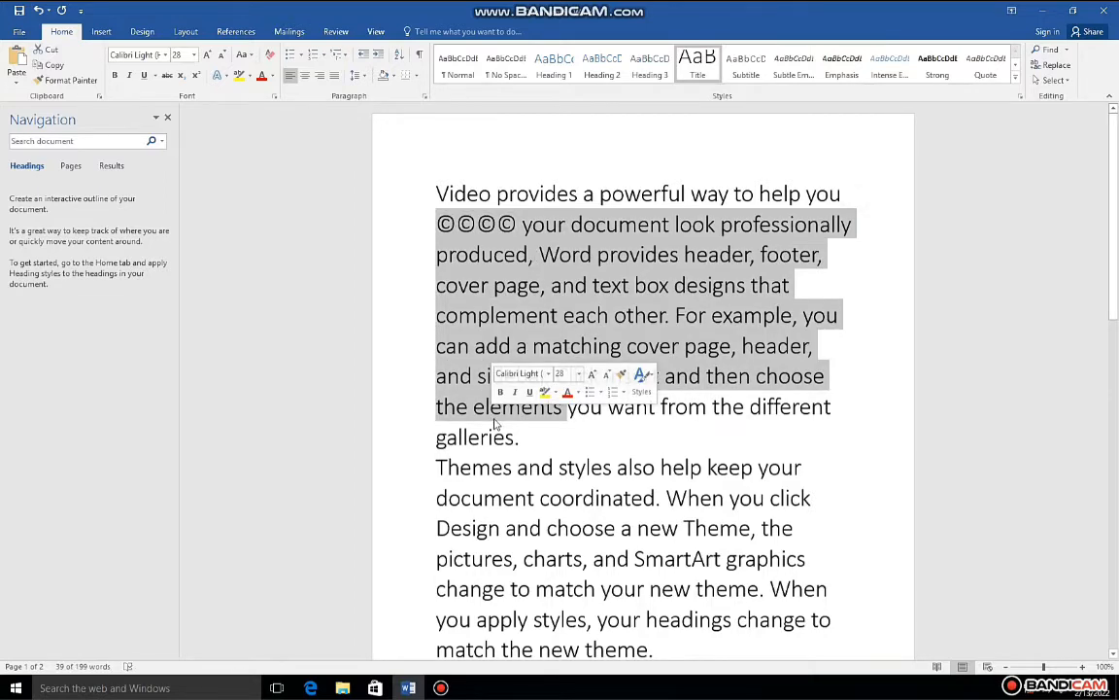
key(Delete)
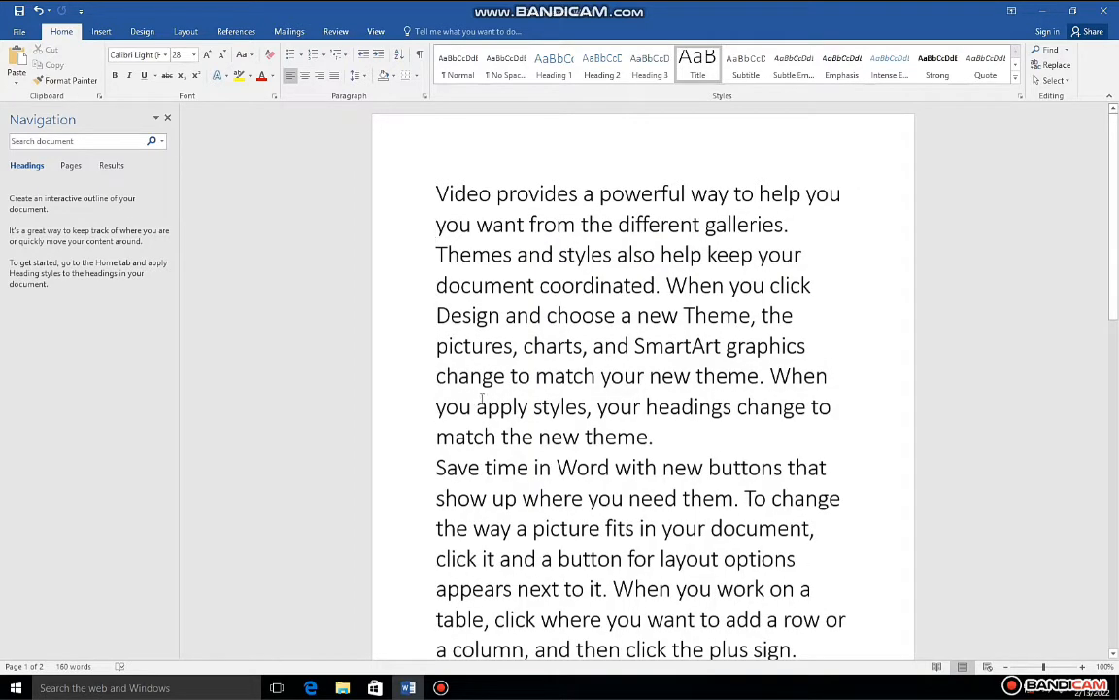
scroll(586, 404, down, 4)
scroll(586, 404, up, 3)
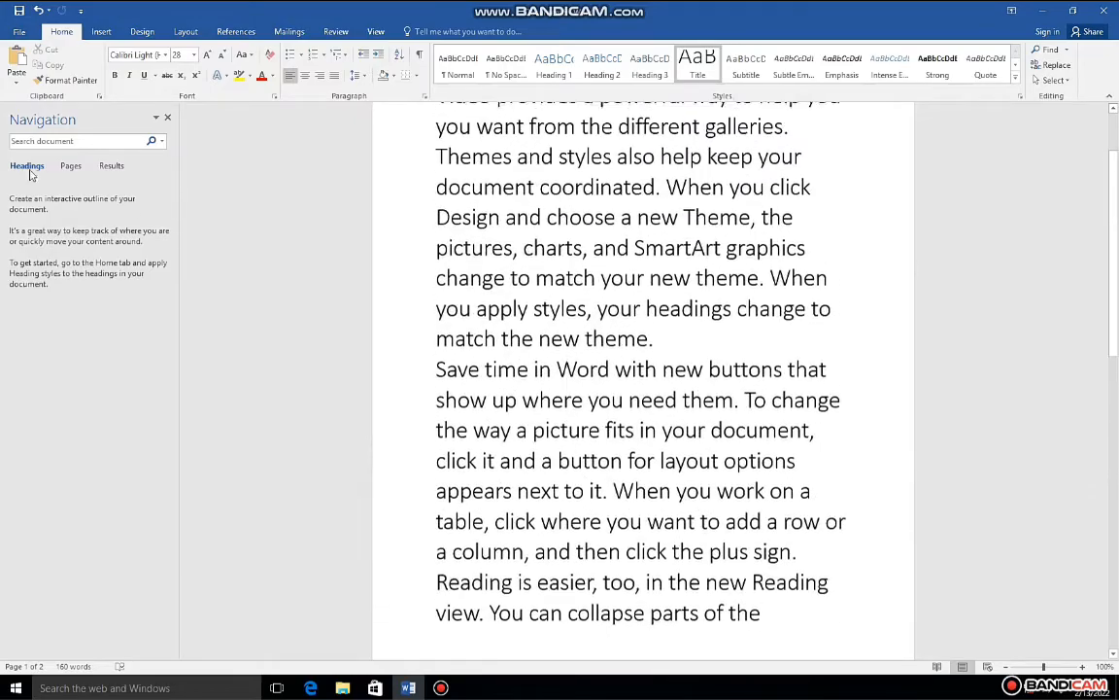
Step: Create a new blank document
click(18, 31)
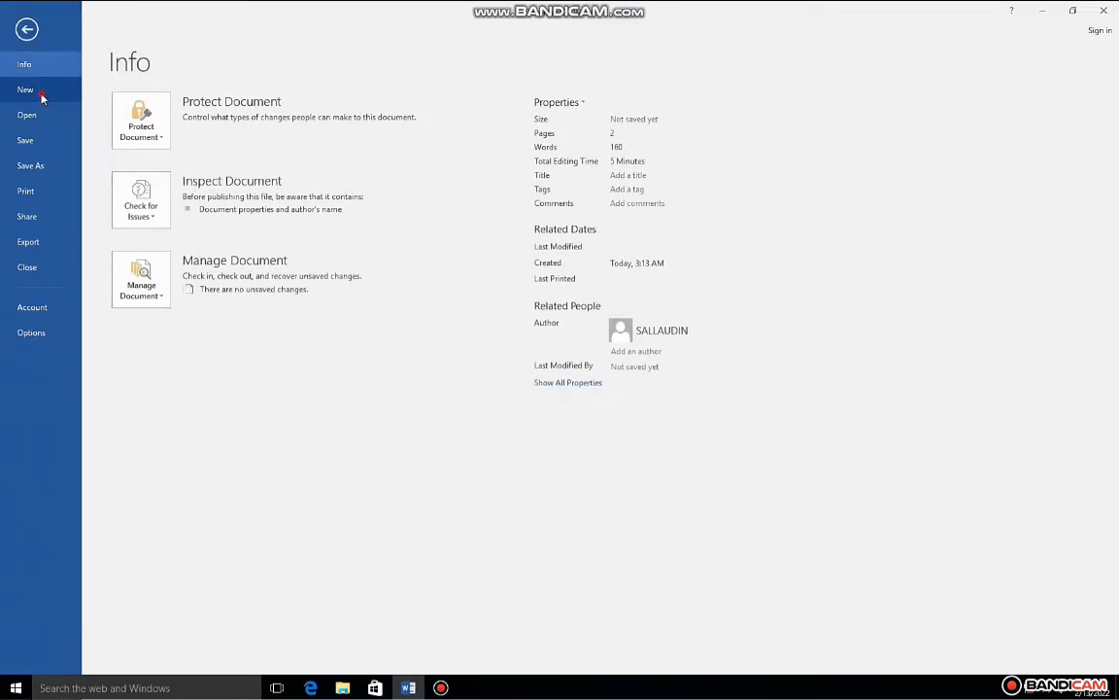
click(42, 95)
click(188, 227)
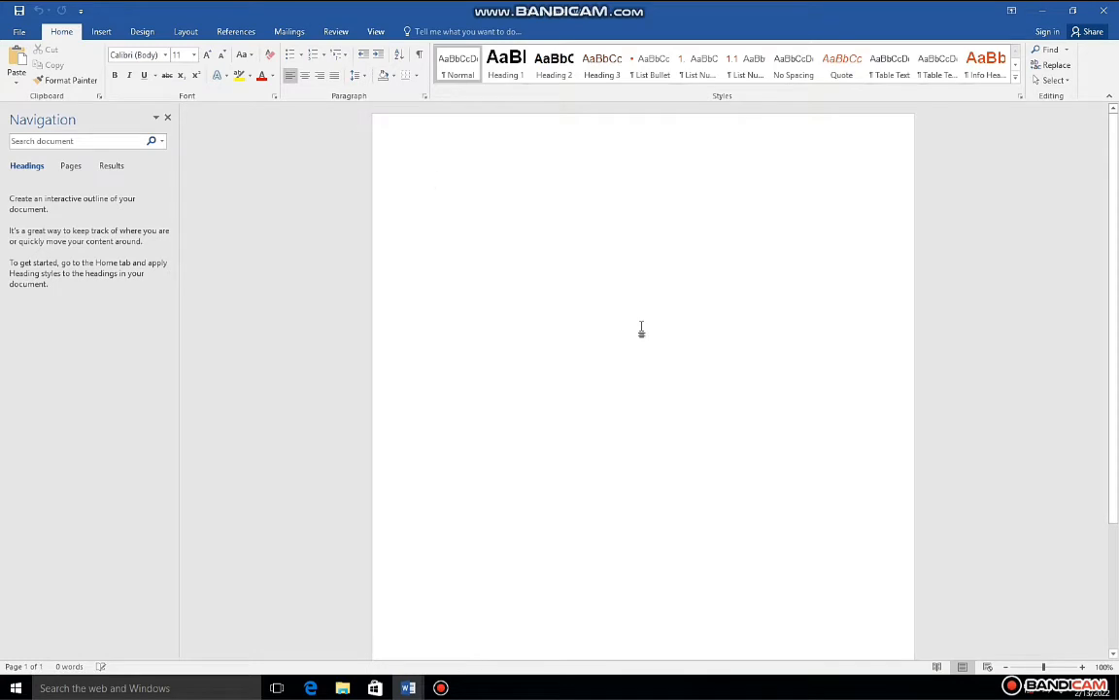
Step: Enter the random-text formula =RAND(5) on the first line of the blank document
text(=)
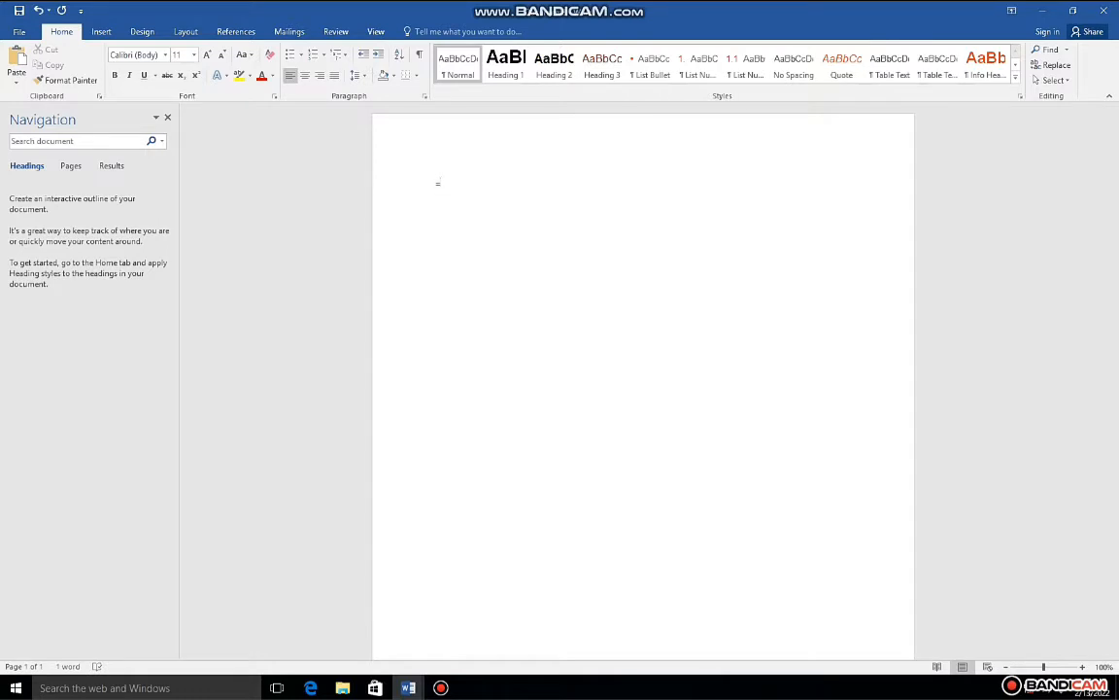
text(R)
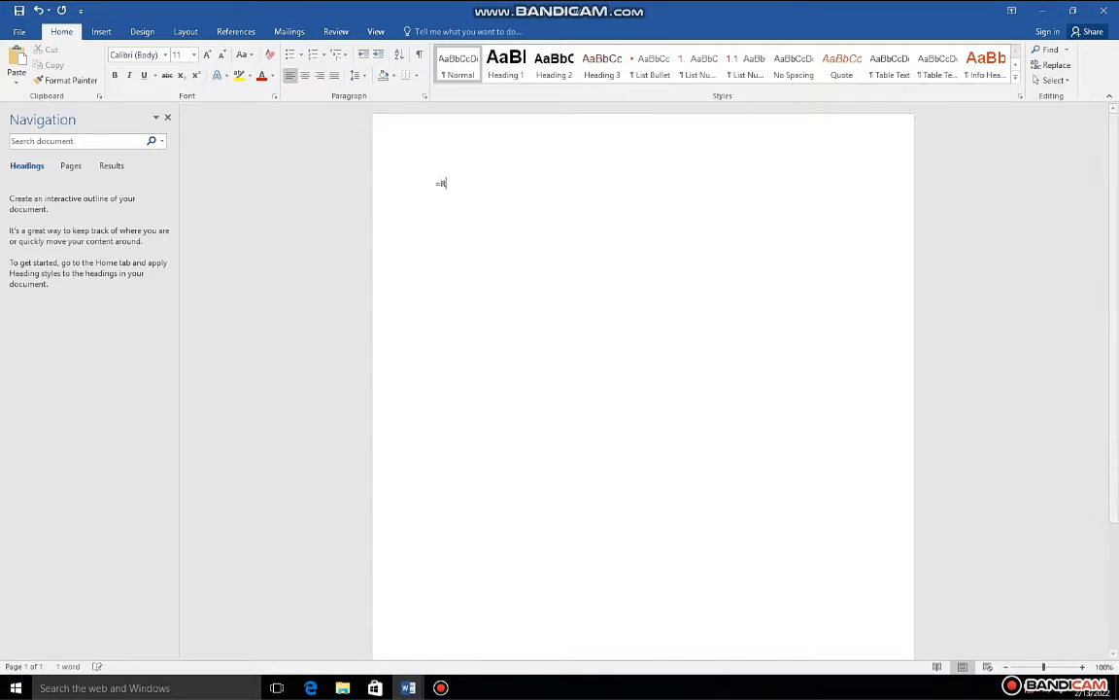
text(A)
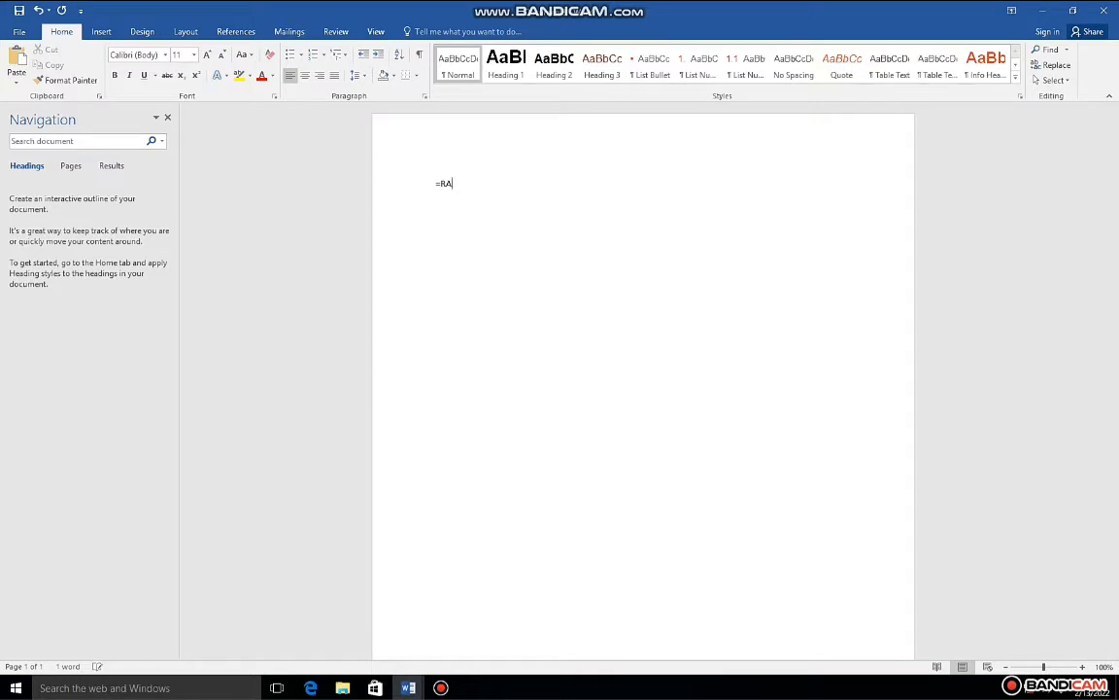
text(ND)
text(())
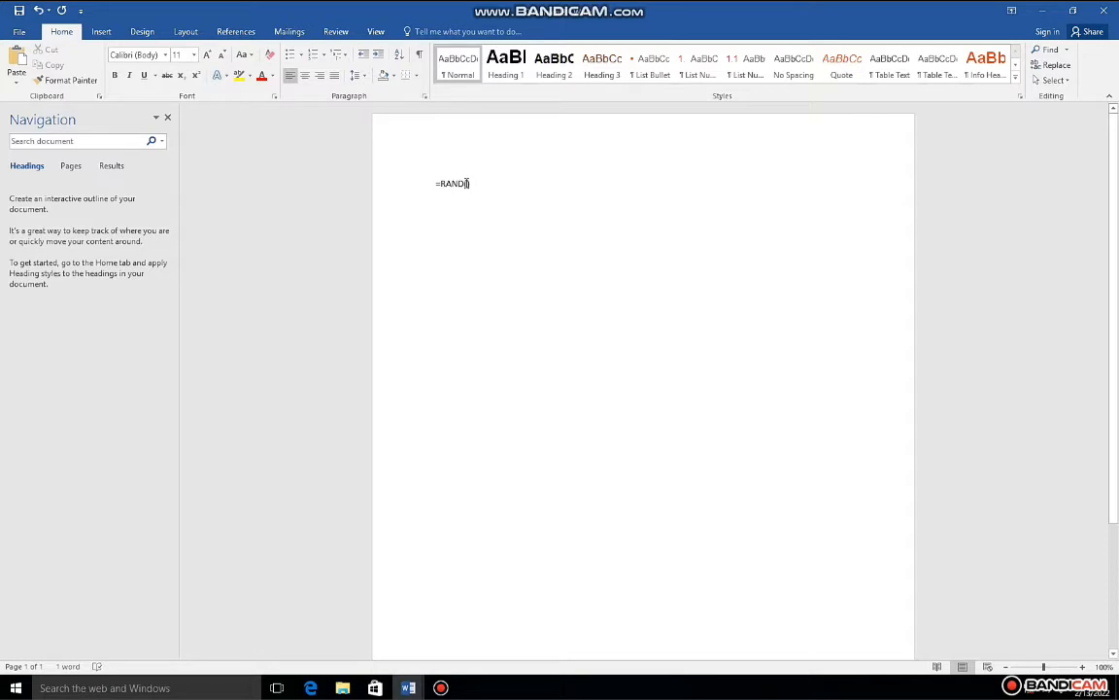
text(5)
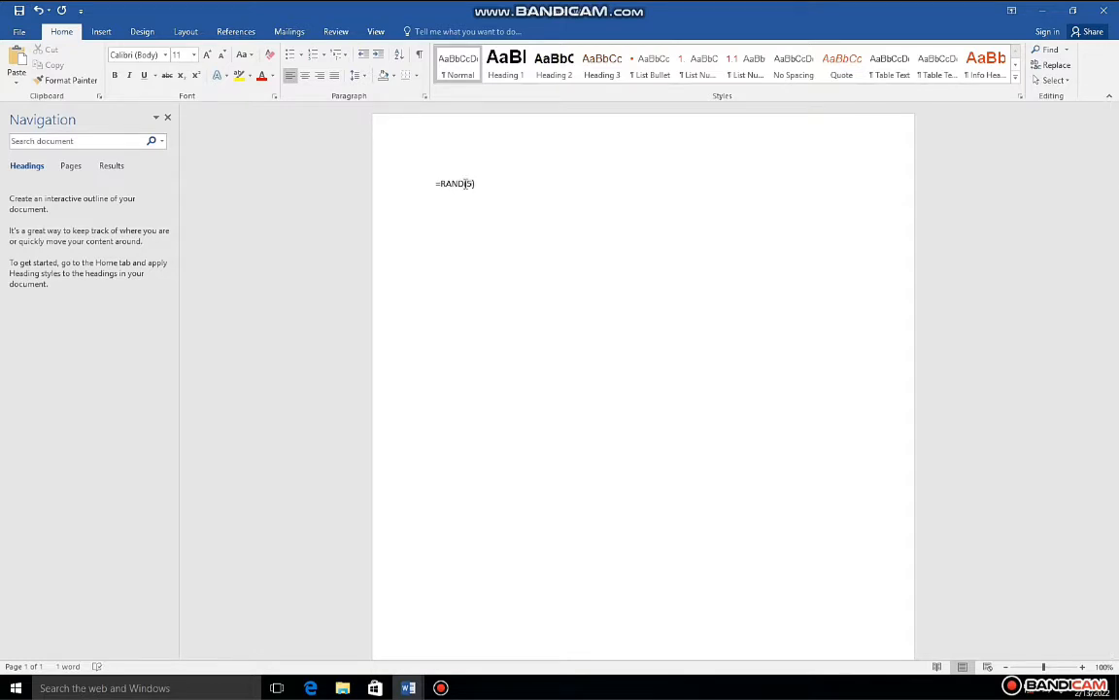
Step: Apply the Heading 1 style to the =RAND(5) line and run the formula to generate the sample paragraphs
drag(487, 188, 430, 187)
click(534, 78)
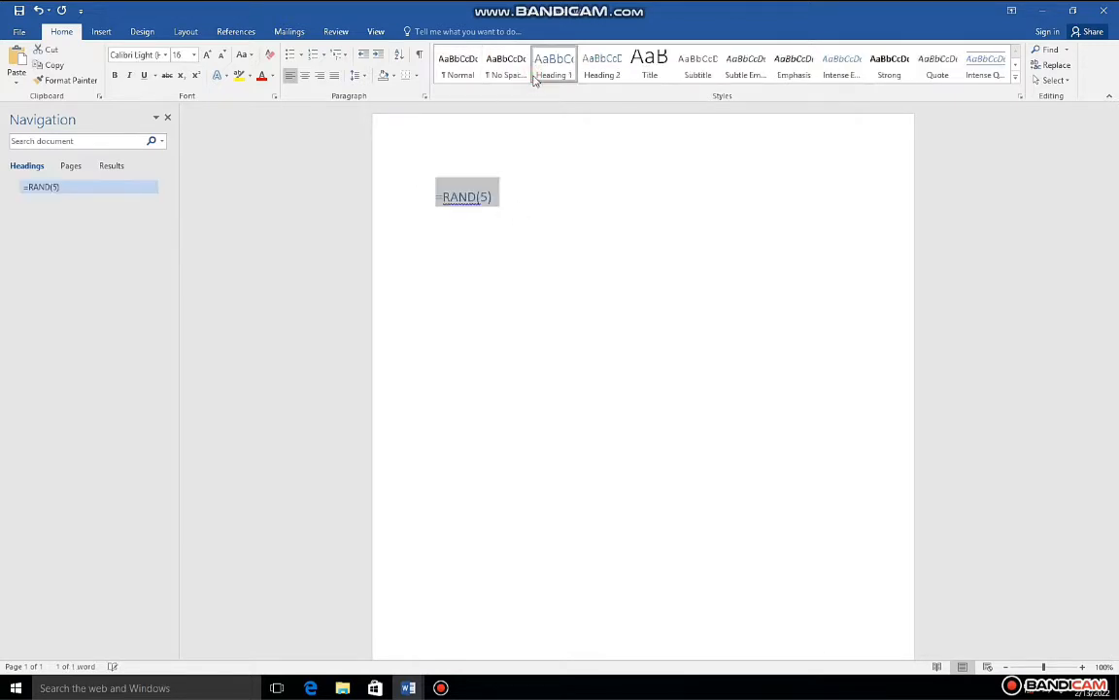
key(End)
key(Return)
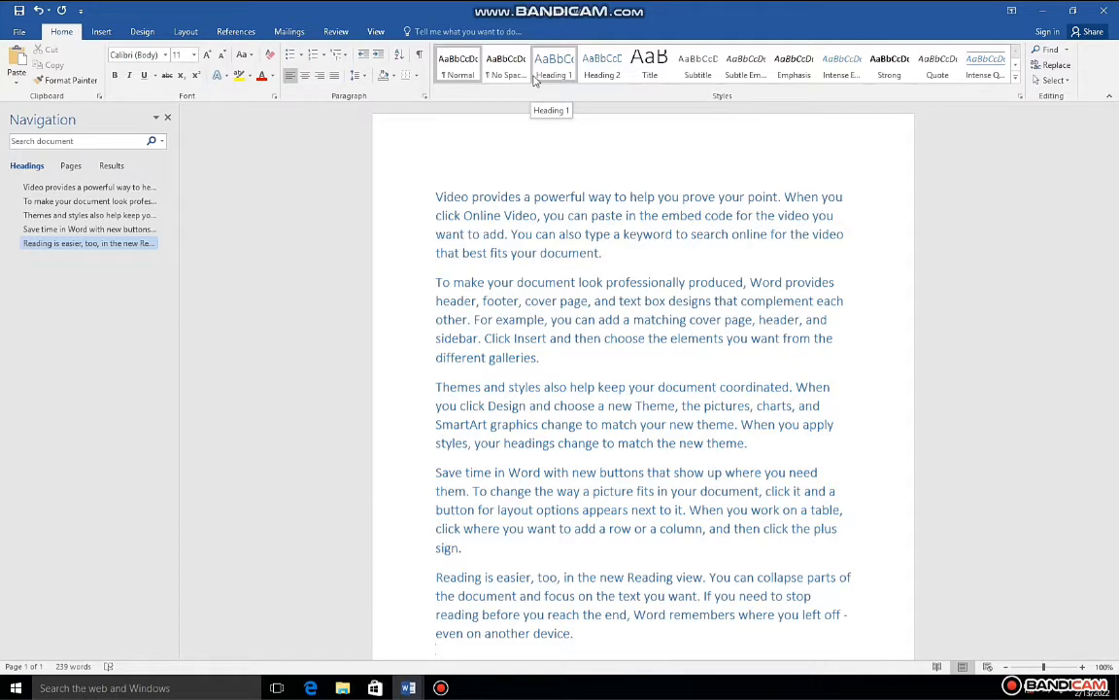
Step: Remove the empty line at the document's end and append a copyright symbol and the person's name in capitals after "device."
scroll(391, 365, down, 3)
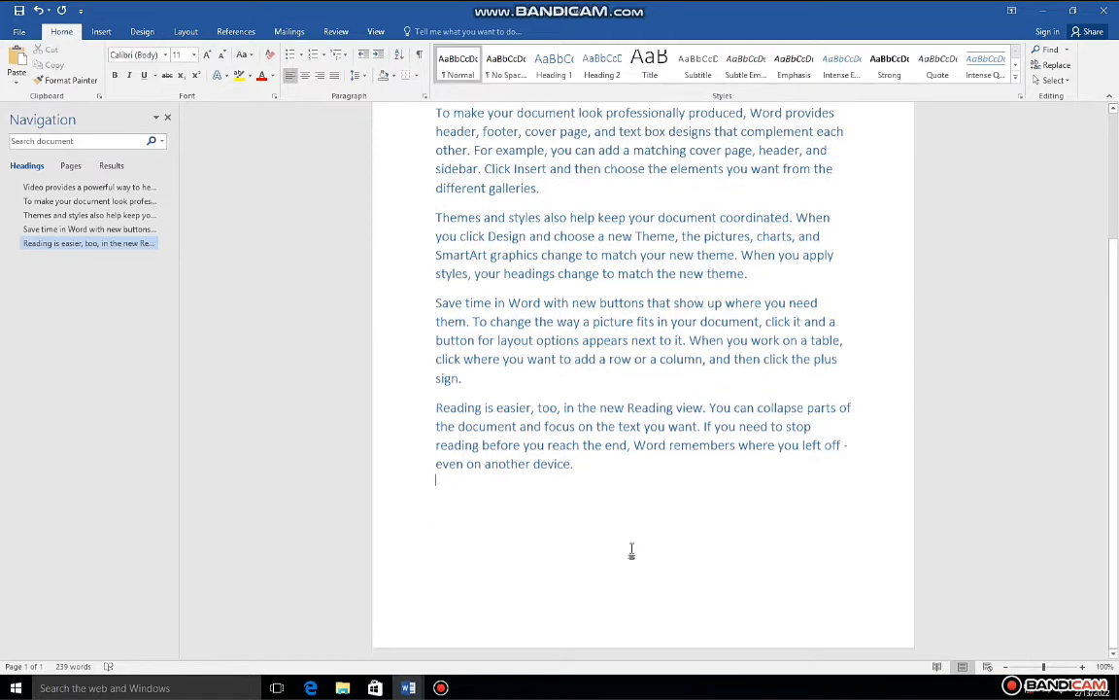
key(BackSpace)
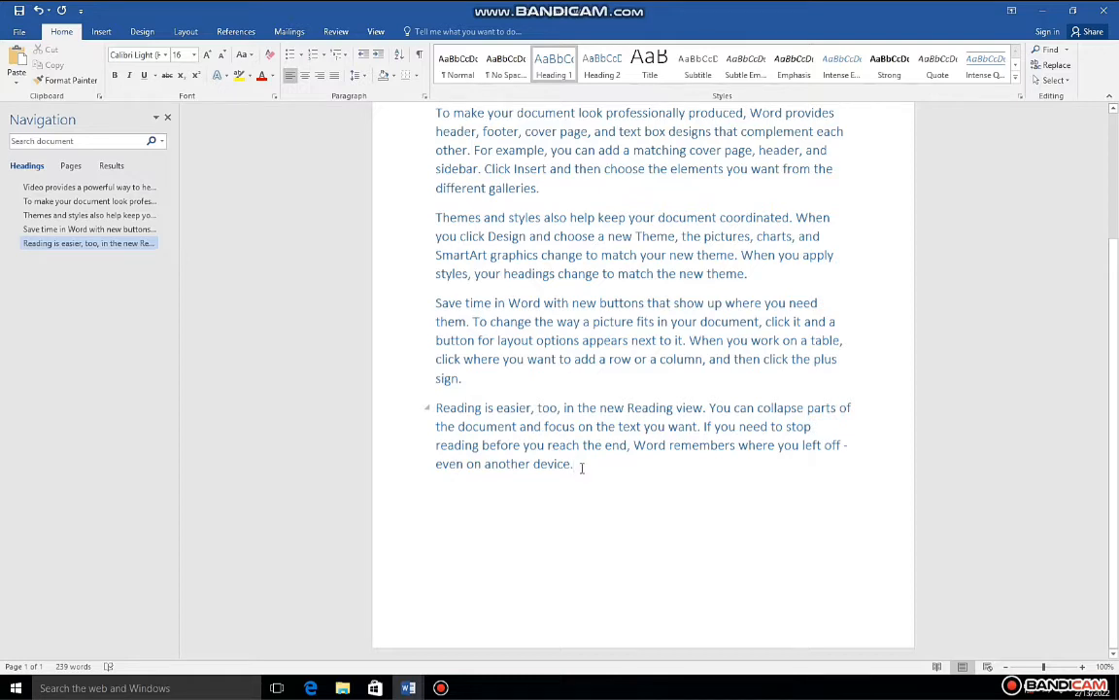
text(AZ)
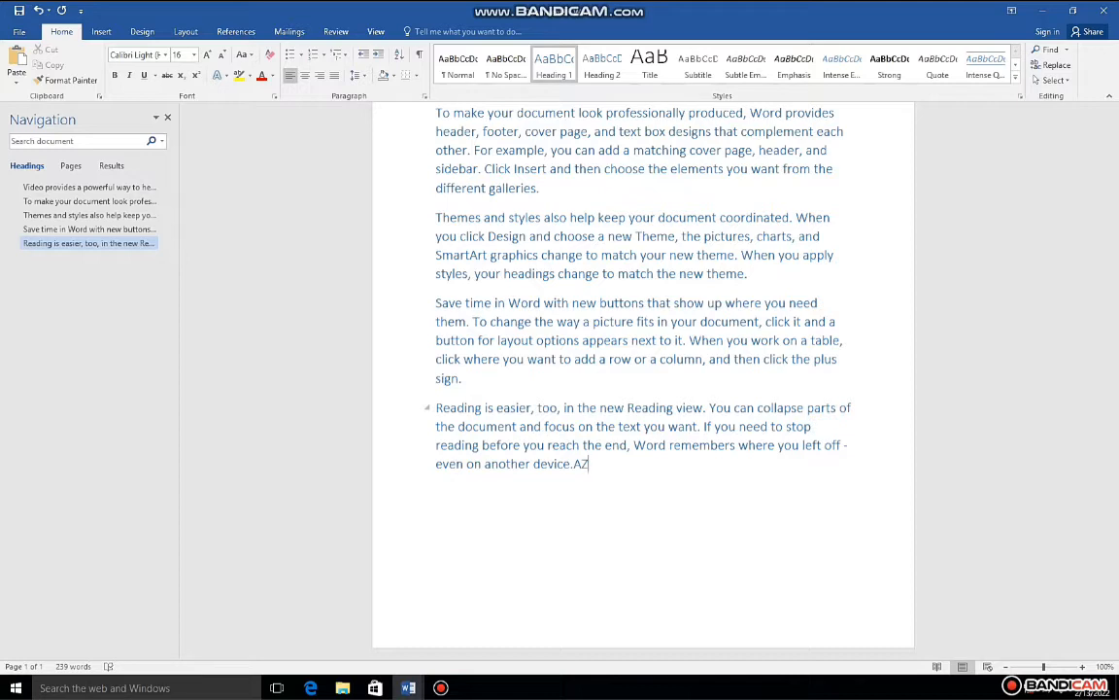
text(EEM)
key(ctrl+alt+c)
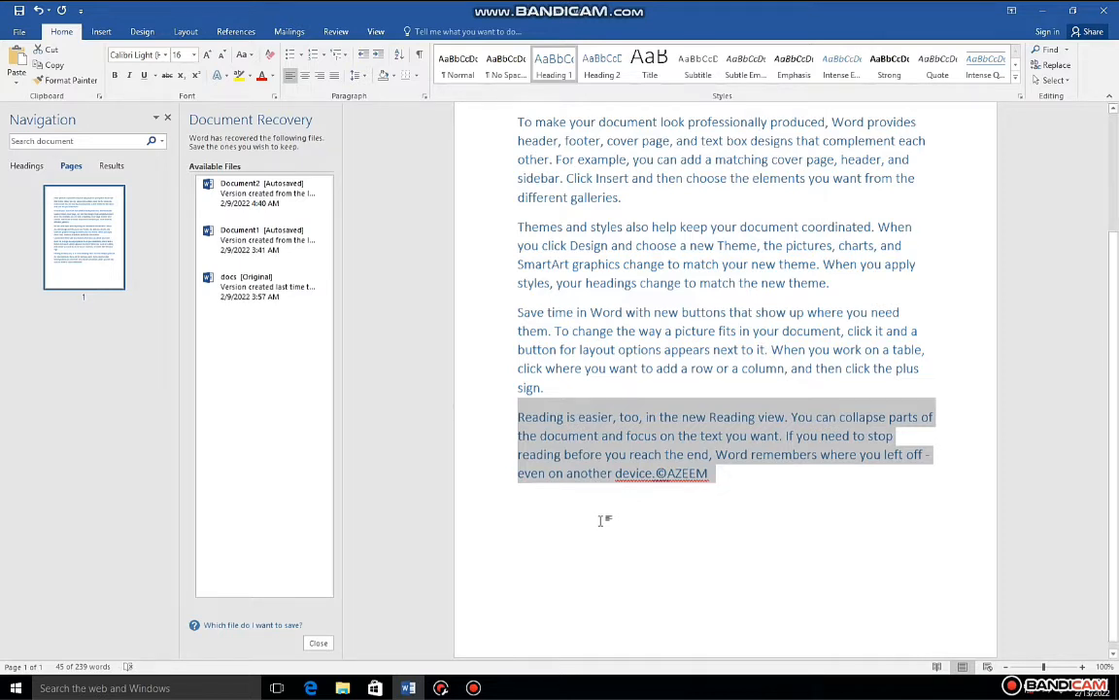
Step: Insert a trademark symbol (™) after the name on the last line and set its font size to 28
click(725, 477)
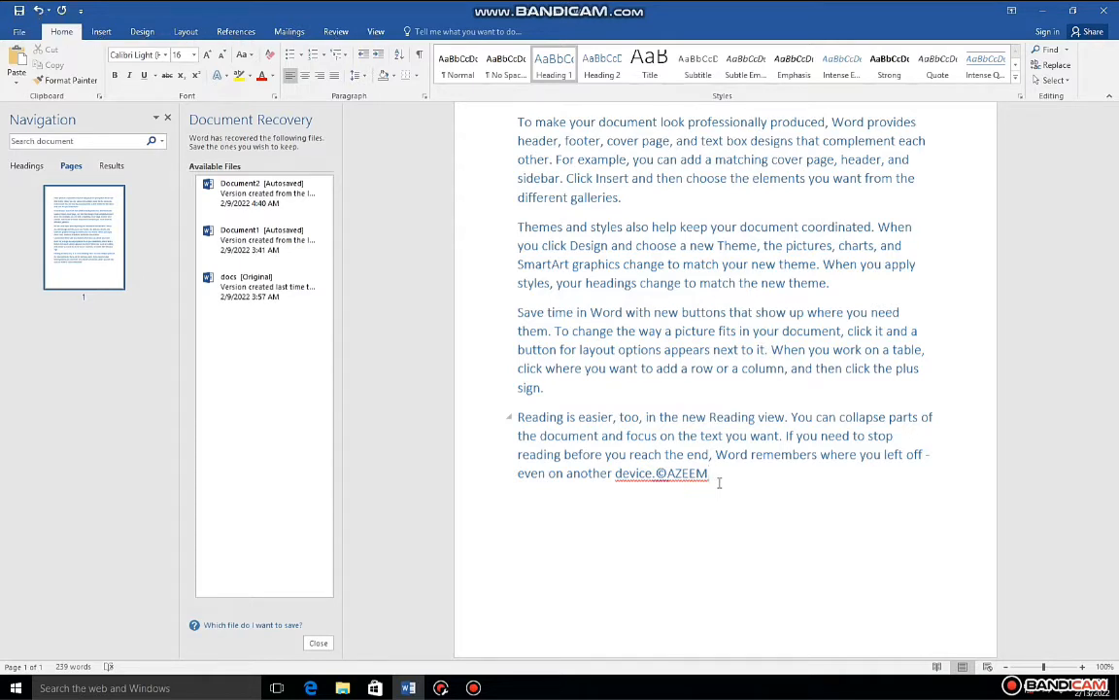
key(ctrl+alt+t)
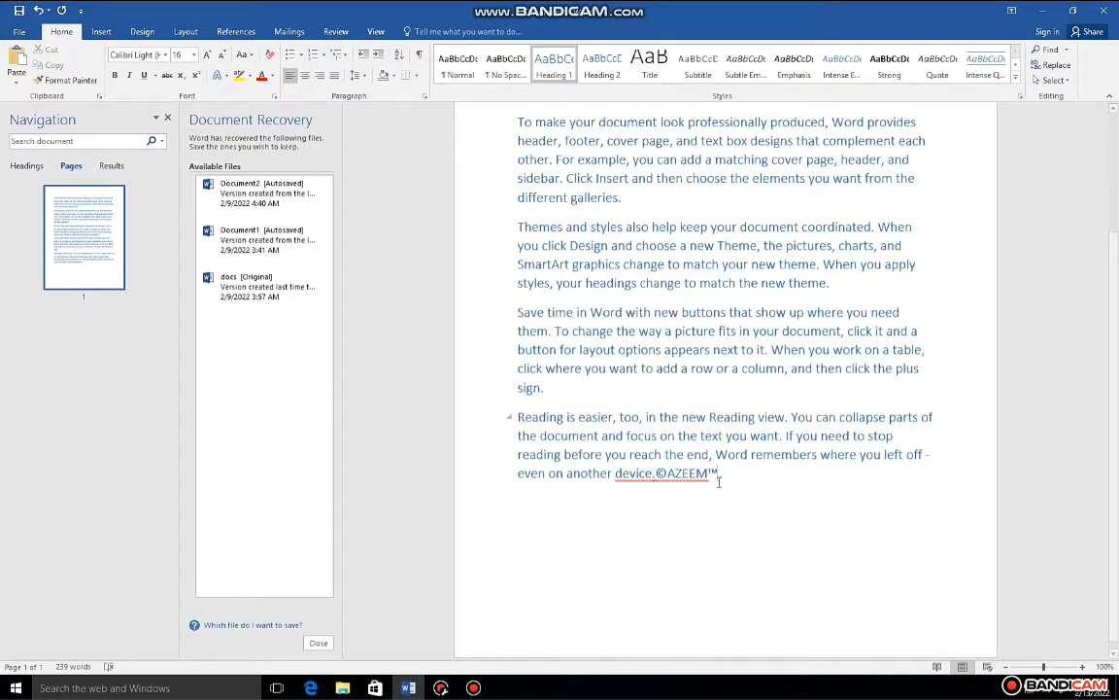
drag(719, 476, 711, 476)
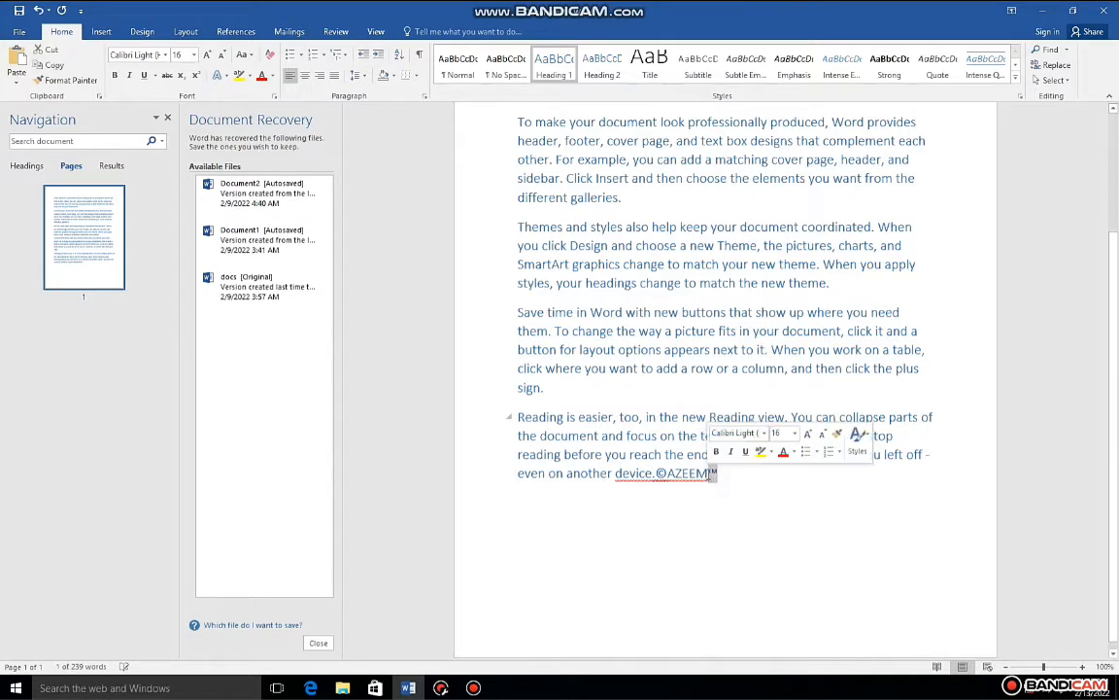
click(795, 435)
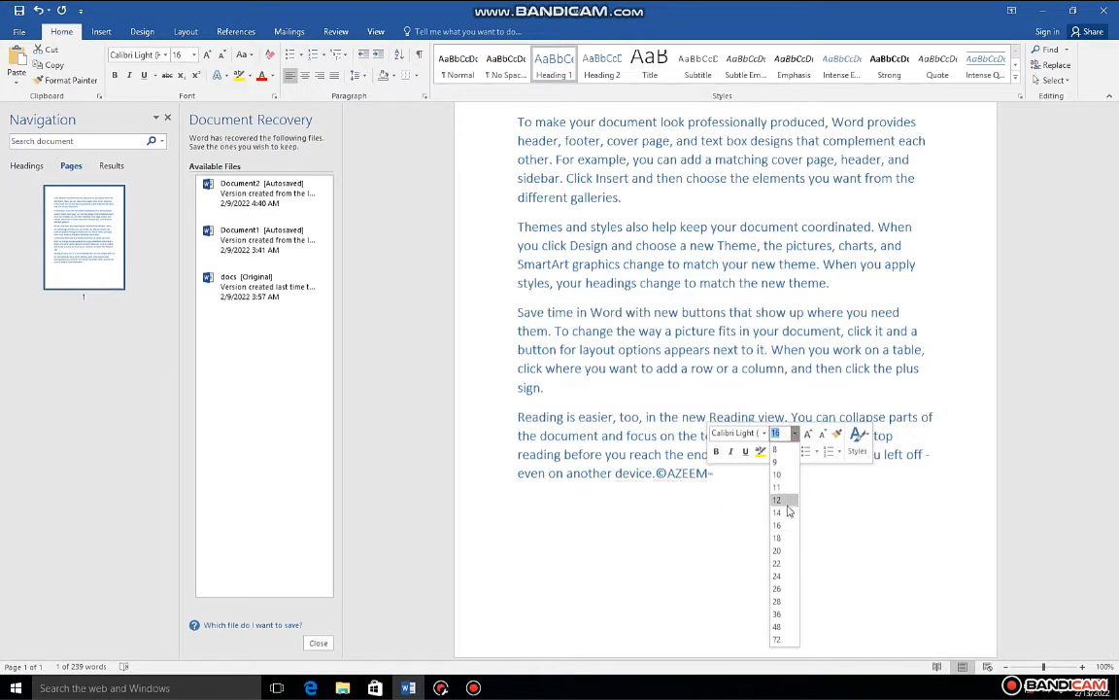
click(785, 602)
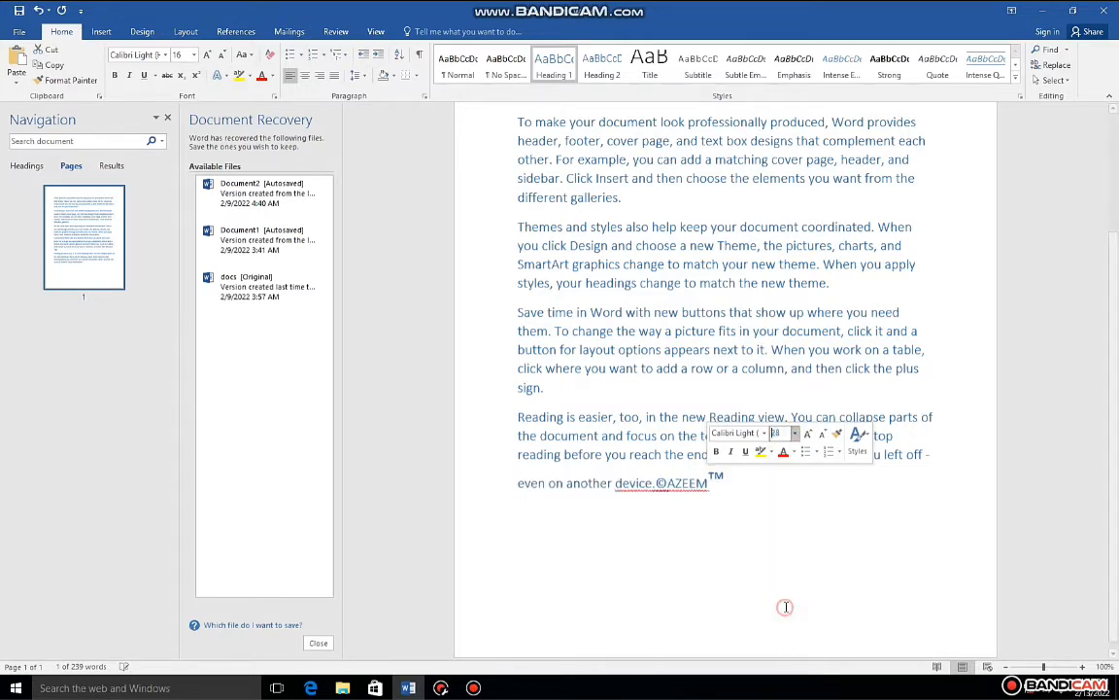
click(780, 527)
drag(748, 483, 717, 489)
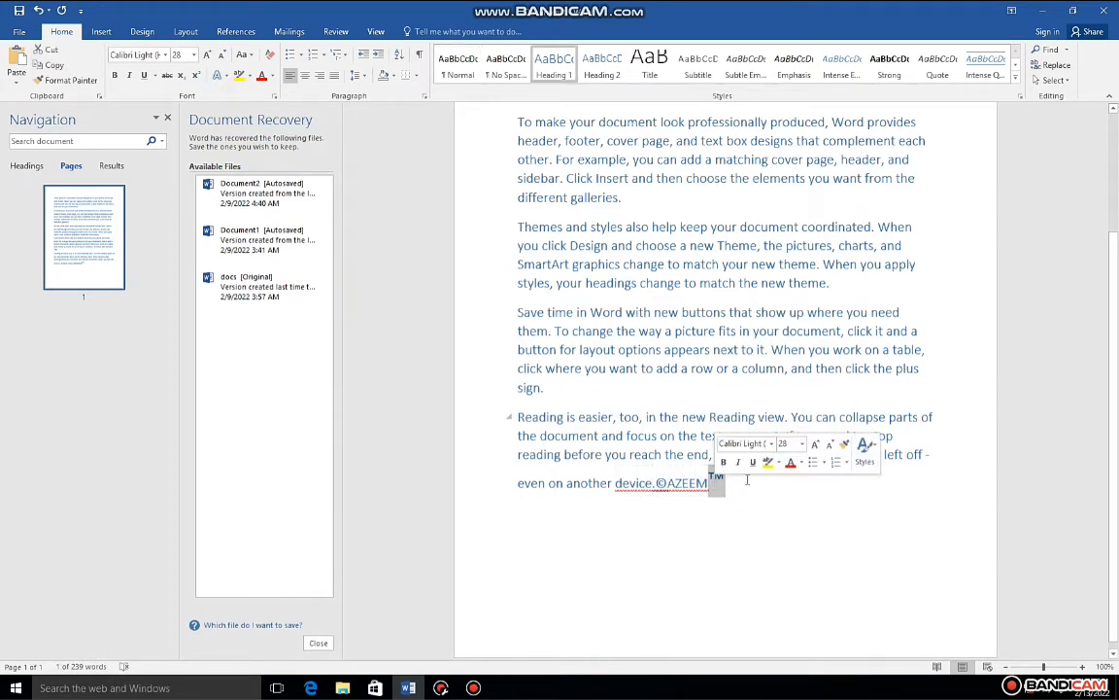
Step: Add a registered symbol (®), a euro sign (€), an ellipsis and an em dash after the trademark symbol
click(747, 480)
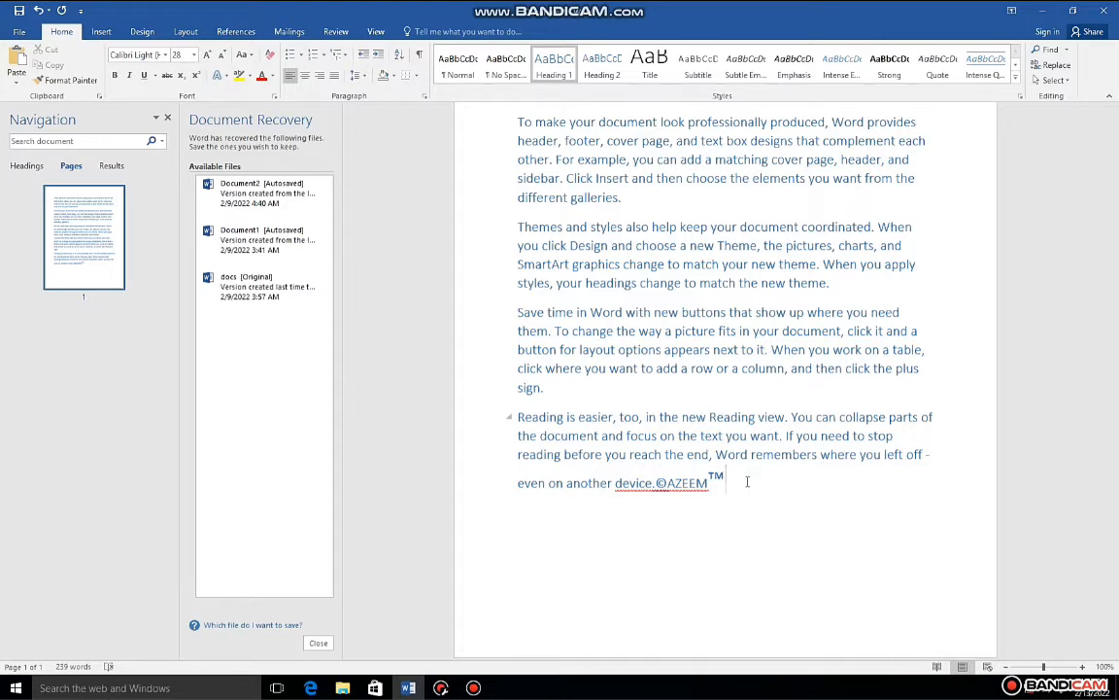
key(ctrl+alt+r)
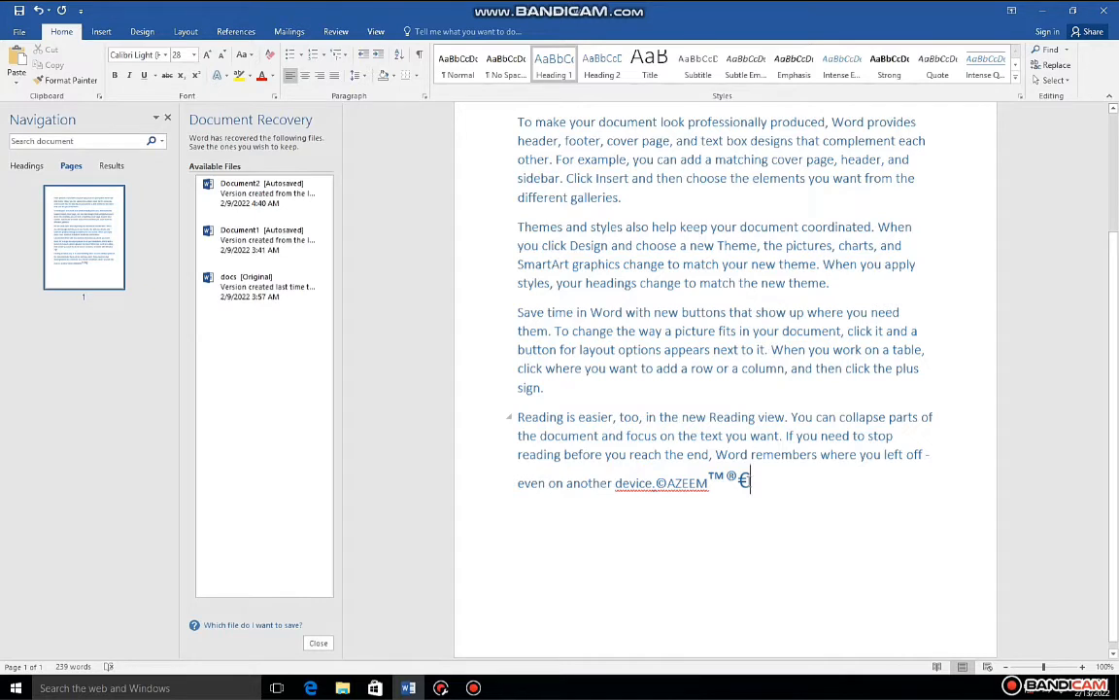
text(...)
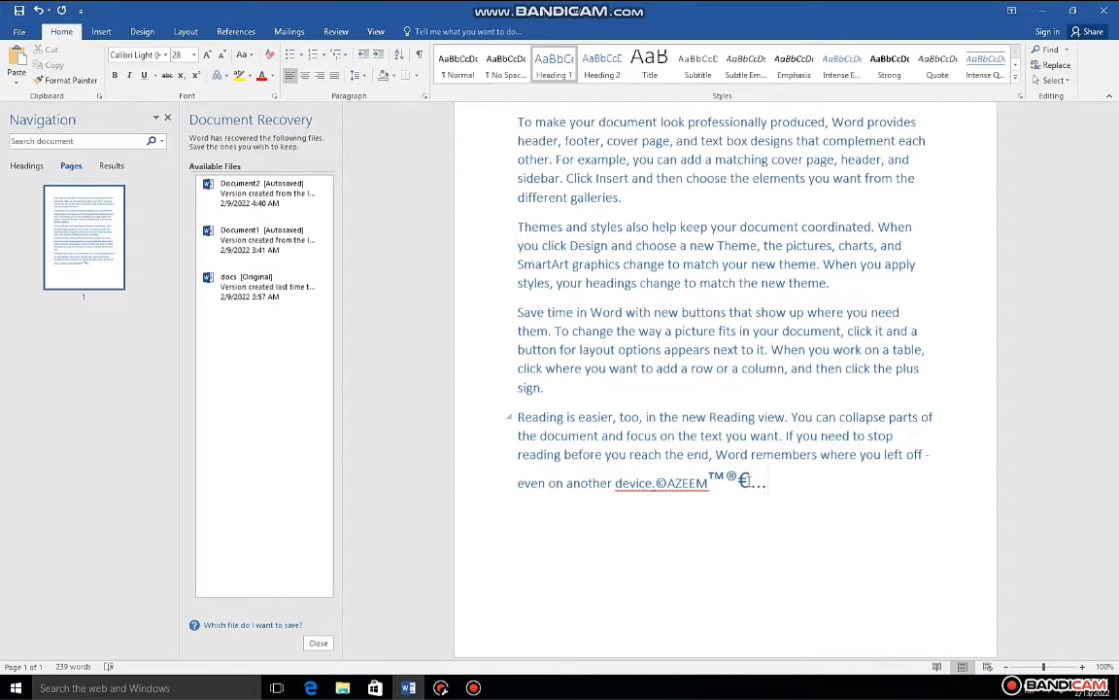
text(—)
key(alt)
key(n)
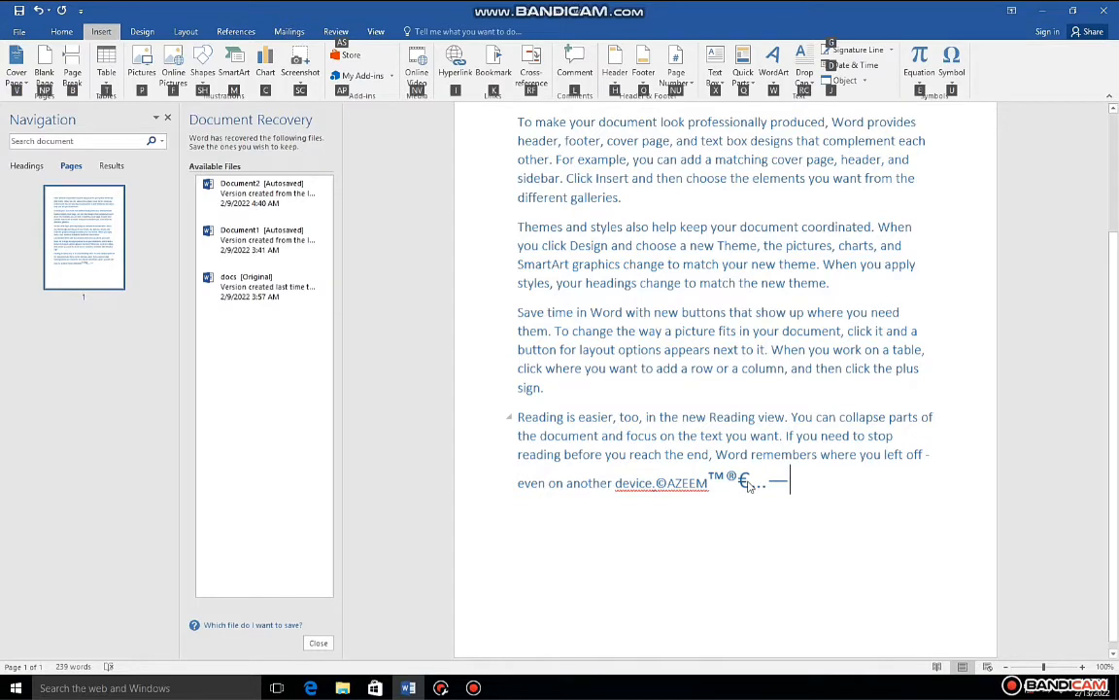
key(n)
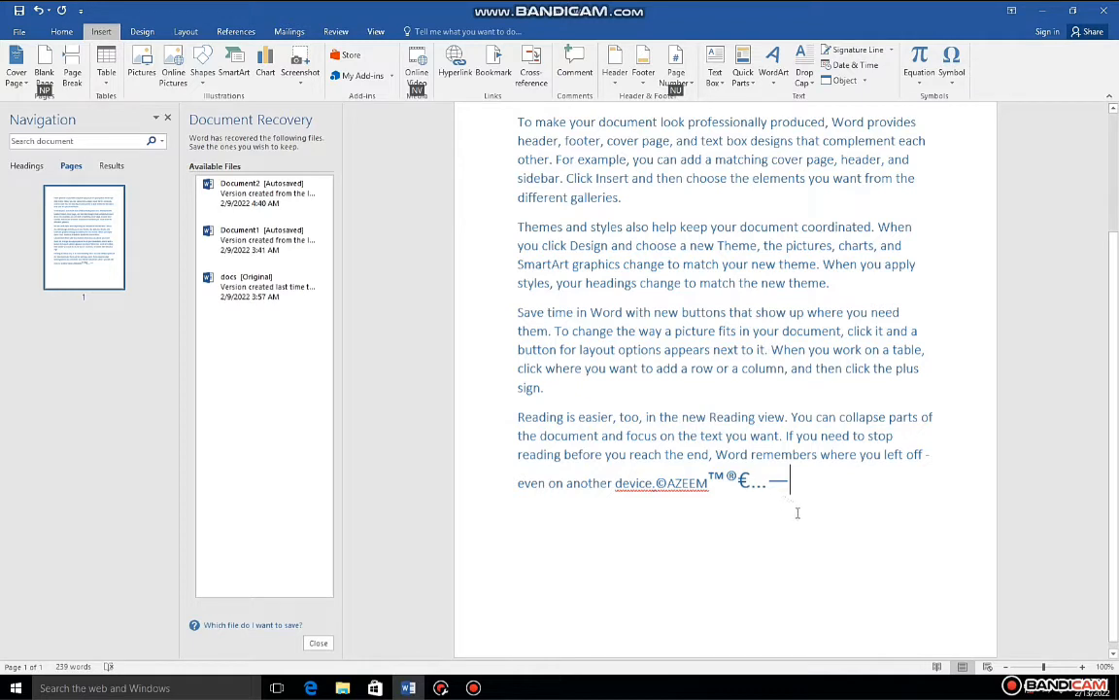
key(Escape)
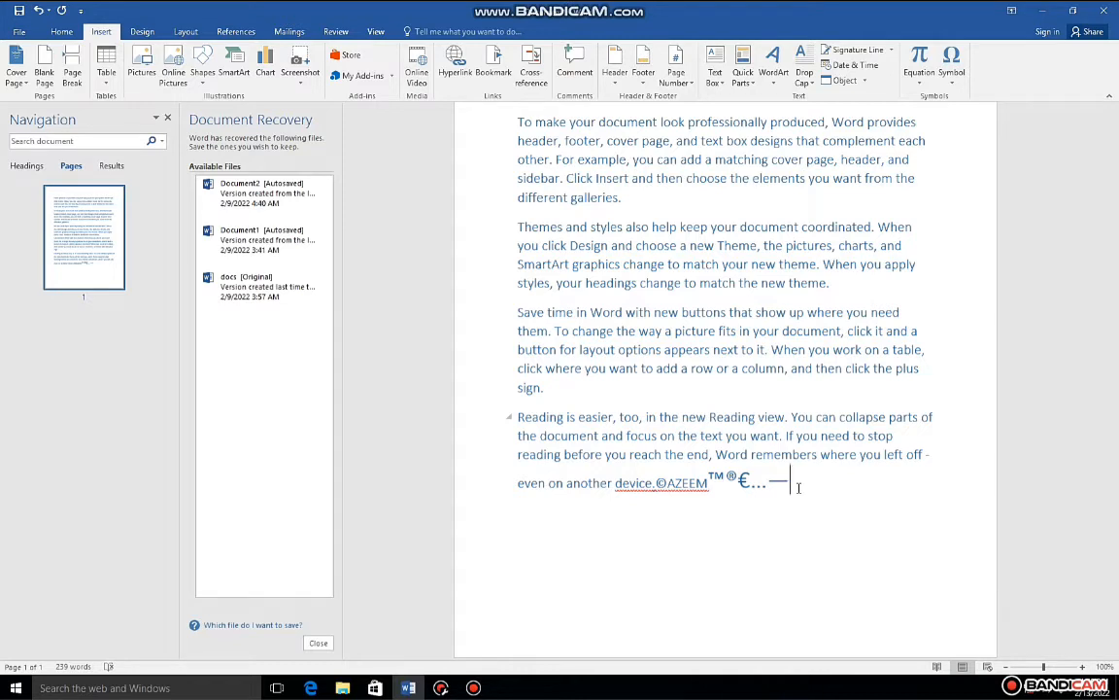
Step: Convert the em dash at the end of the last line into its Unicode character code 2014
key(alt)
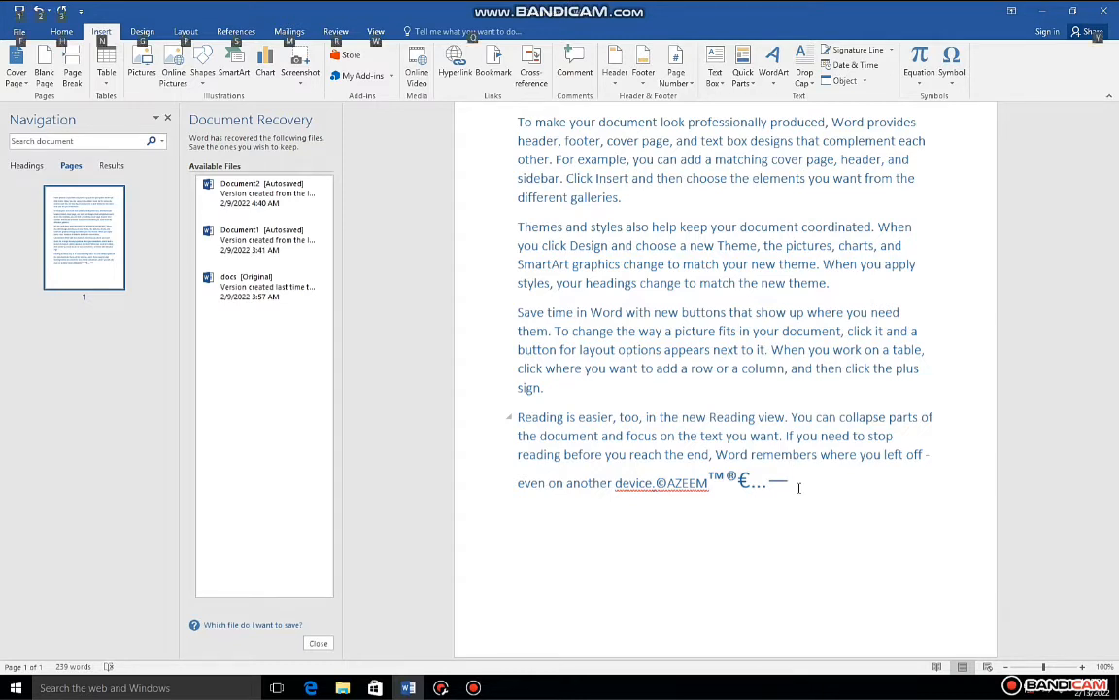
key(alt+x)
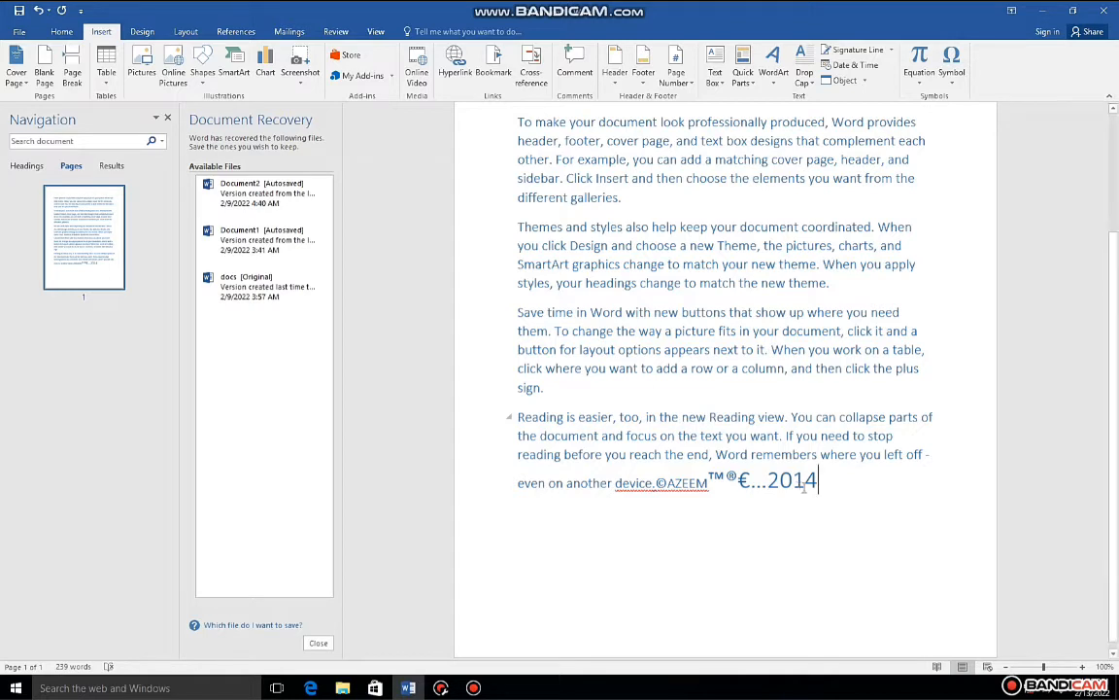
drag(709, 483, 670, 486)
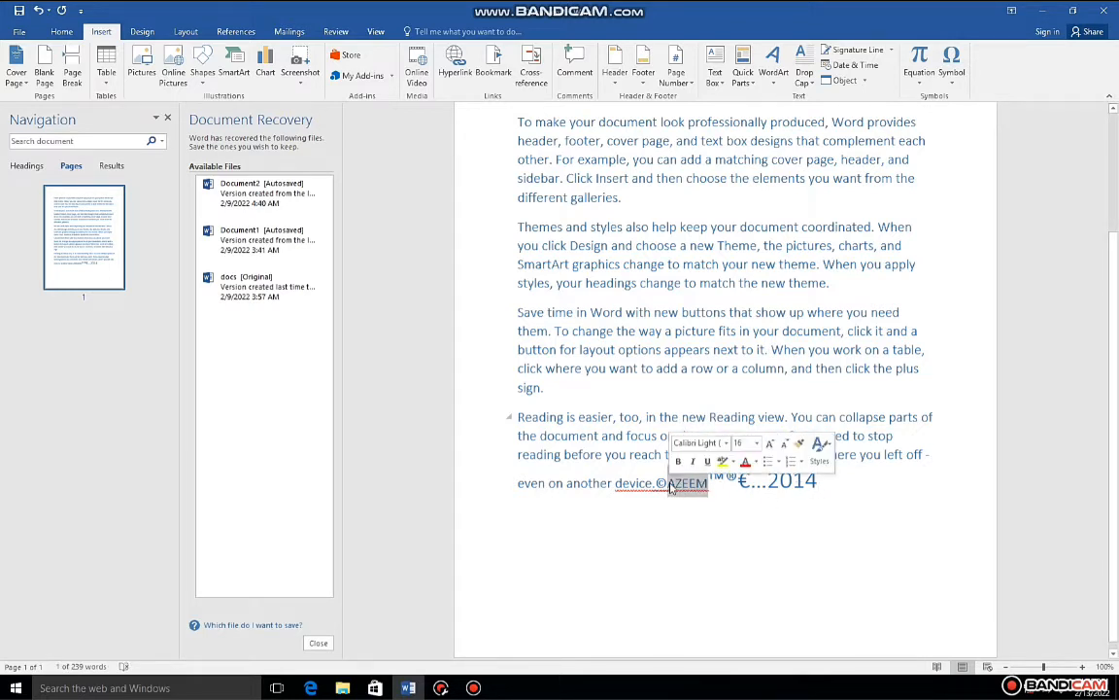
key(alt)
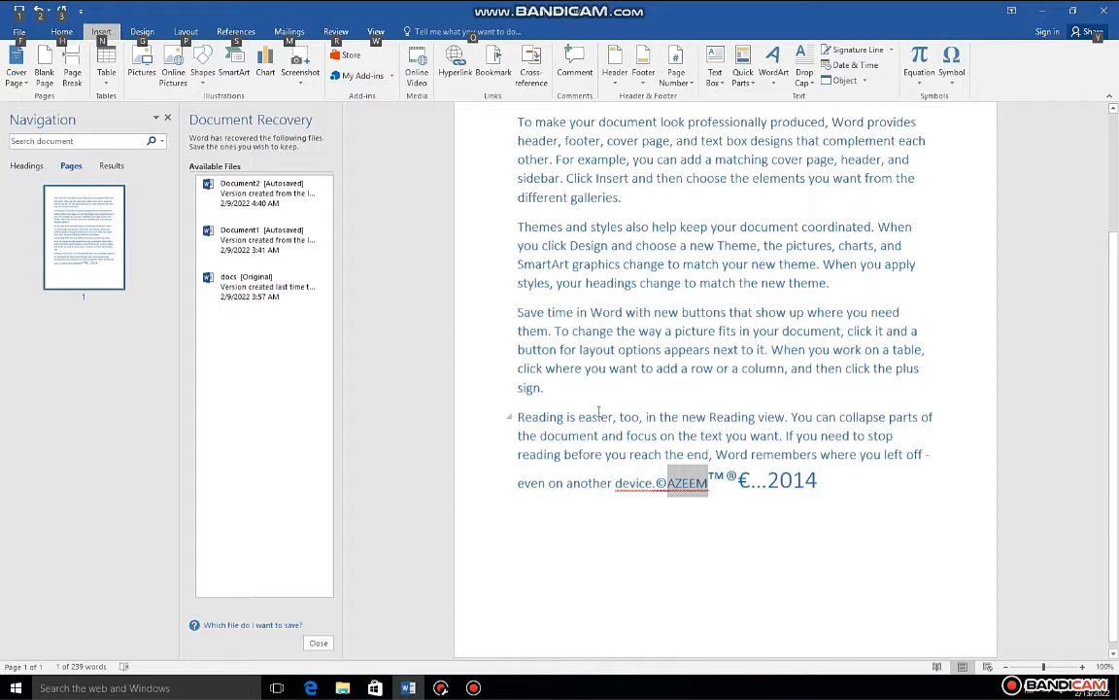
click(659, 507)
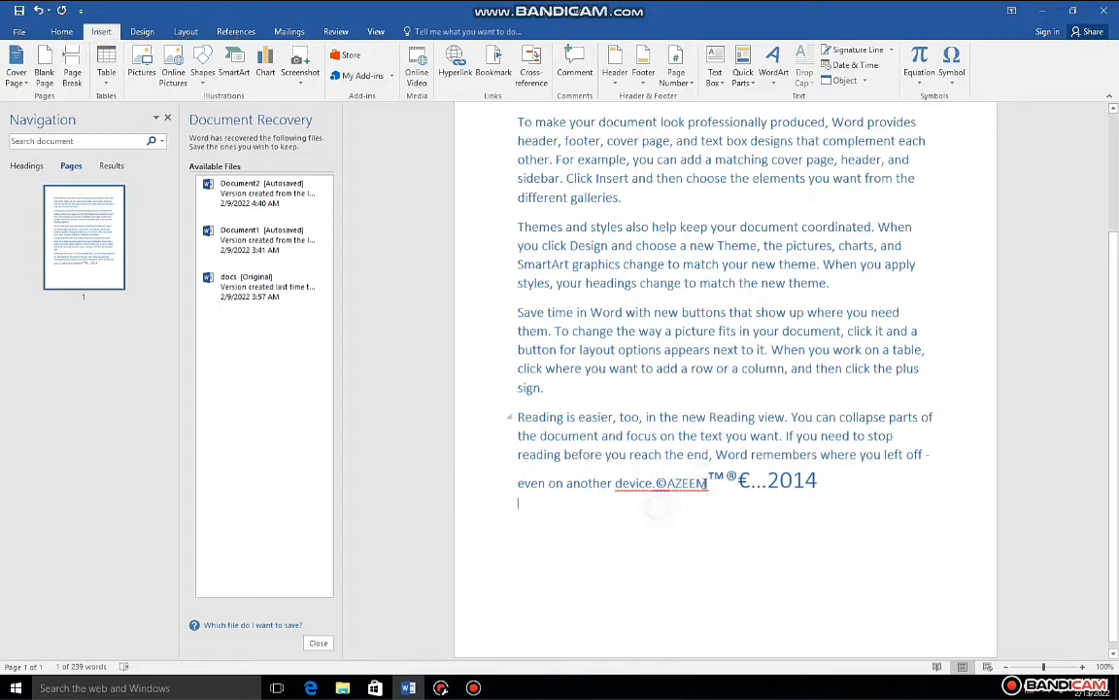
Step: Insert a footnote reference directly after "2014" on the last line
click(830, 486)
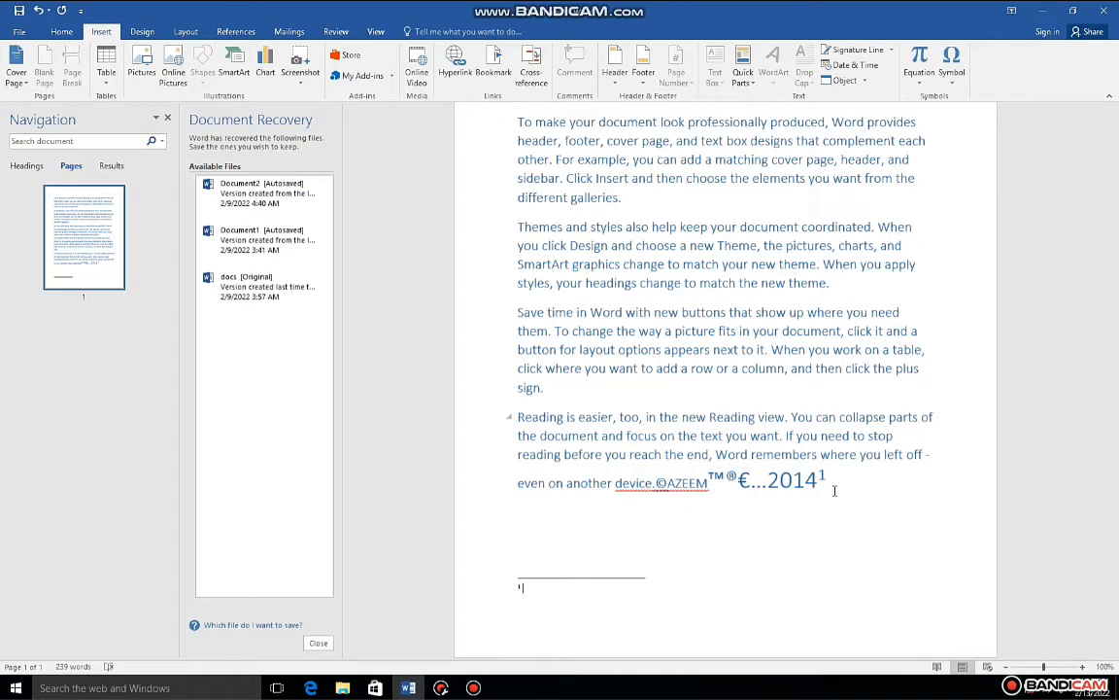
scroll(834, 491, up, 3)
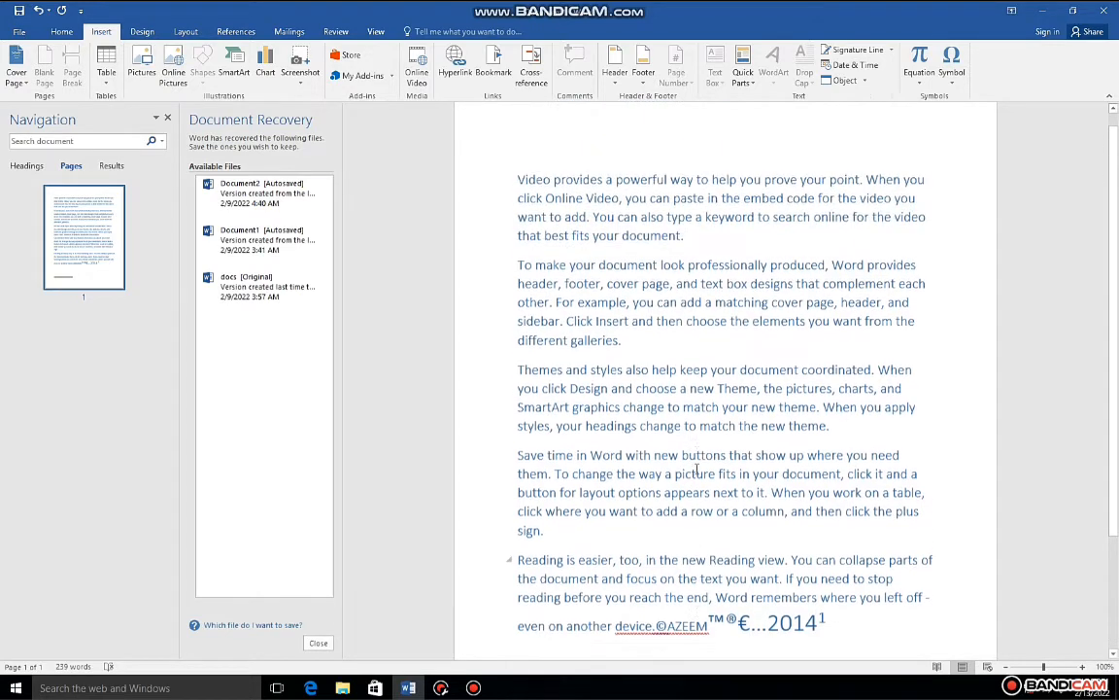
Step: Insert an endnote reference directly before "Video" at the start of the first paragraph
click(464, 178)
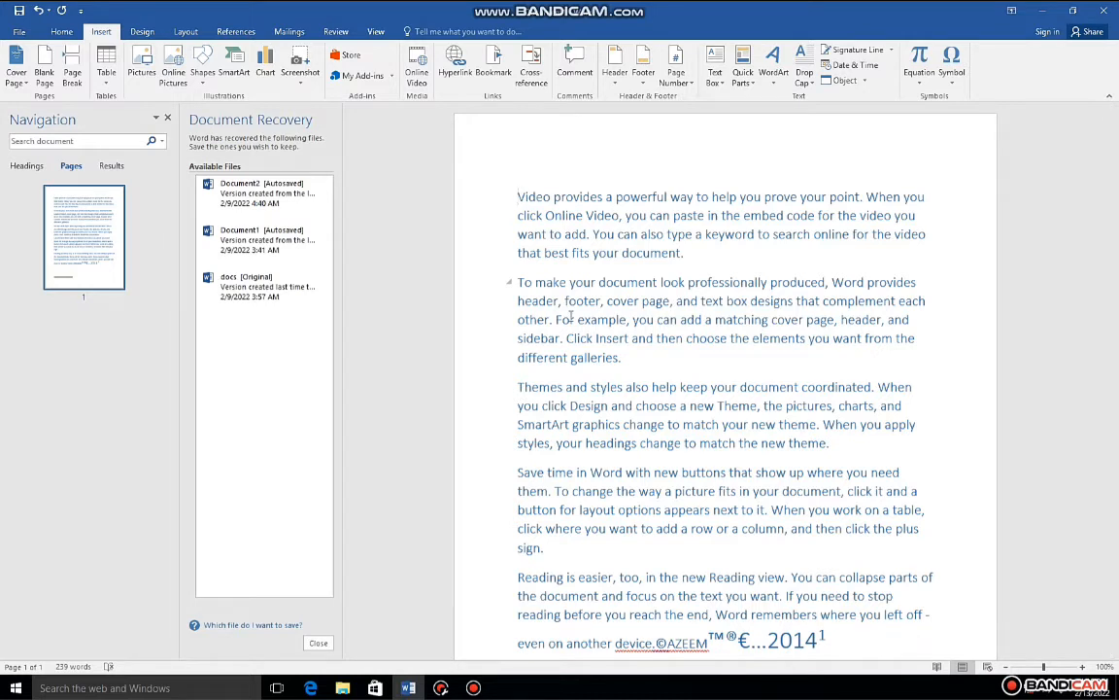
scroll(571, 318, down, 1)
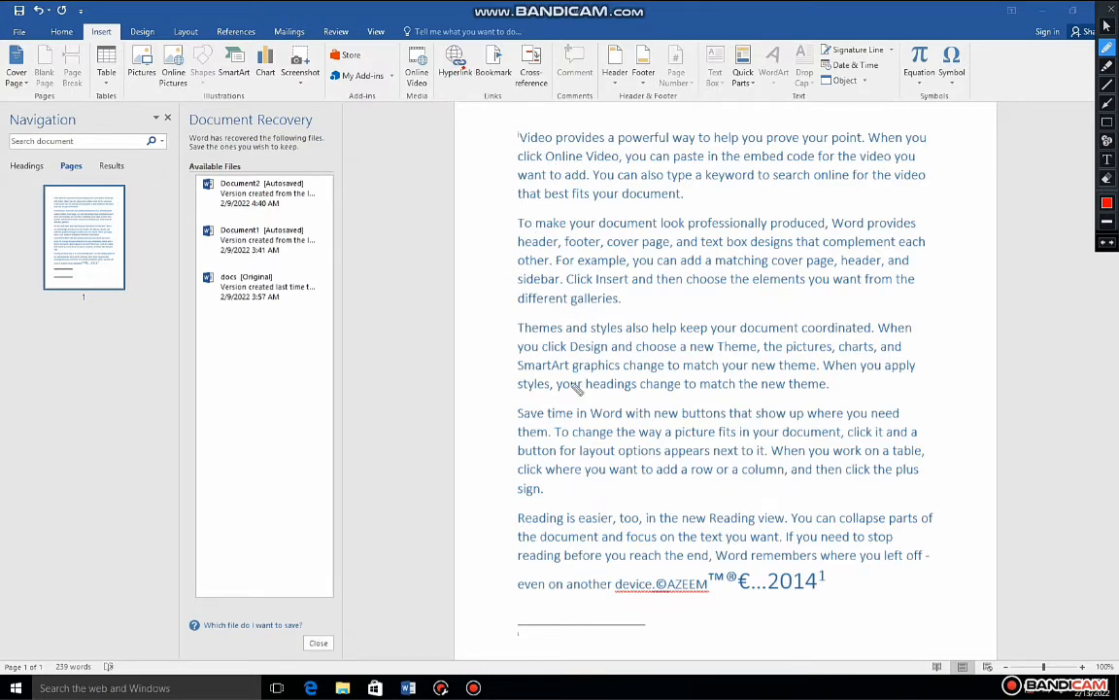
mouse_move(663, 568)
mouse_down()
mouse_move(692, 573)
mouse_move(734, 552)
mouse_move(807, 581)
mouse_move(857, 562)
mouse_up()
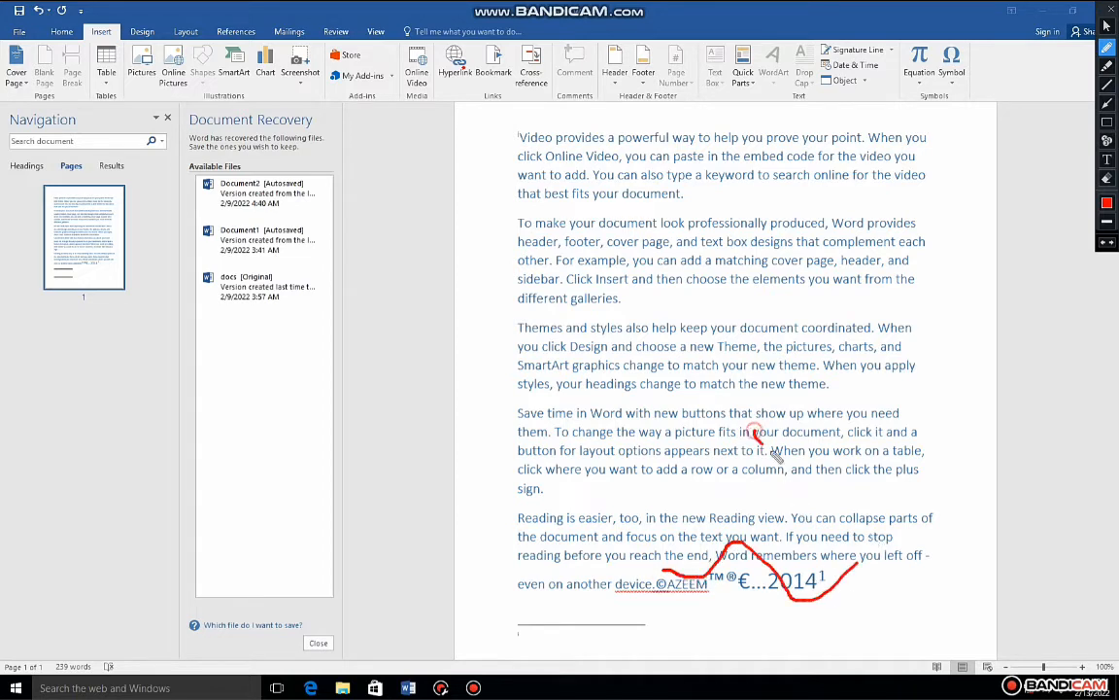
mouse_move(762, 416)
mouse_down()
mouse_move(789, 455)
mouse_move(767, 439)
mouse_move(826, 411)
mouse_up()
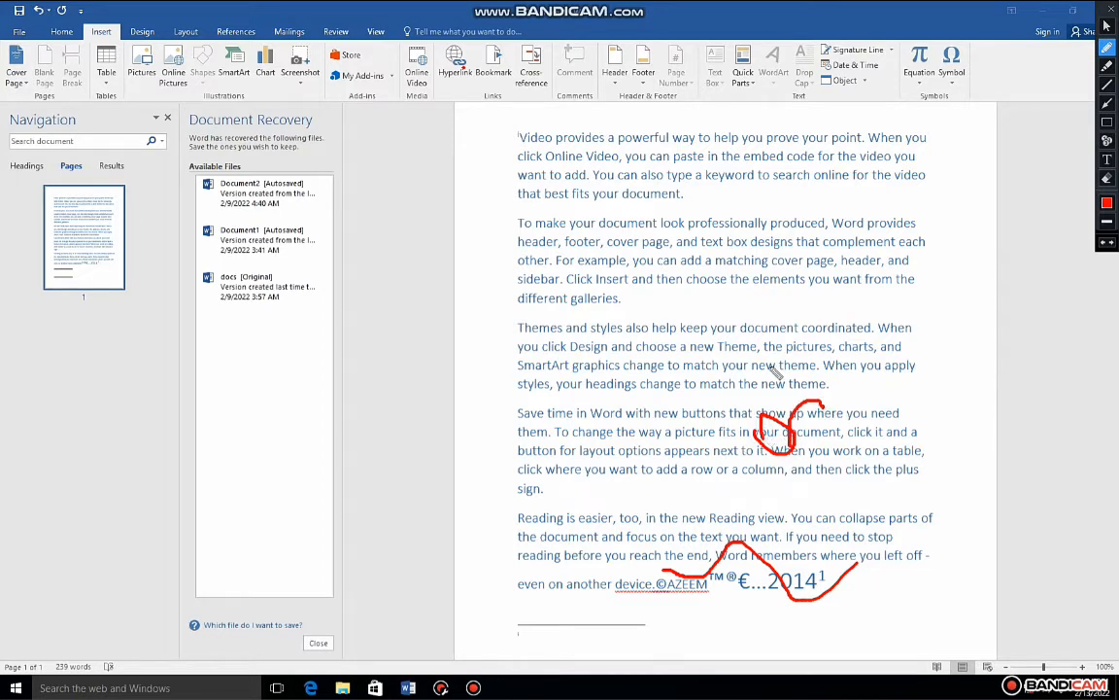
key(ctrl+z)
key(ctrl+z)
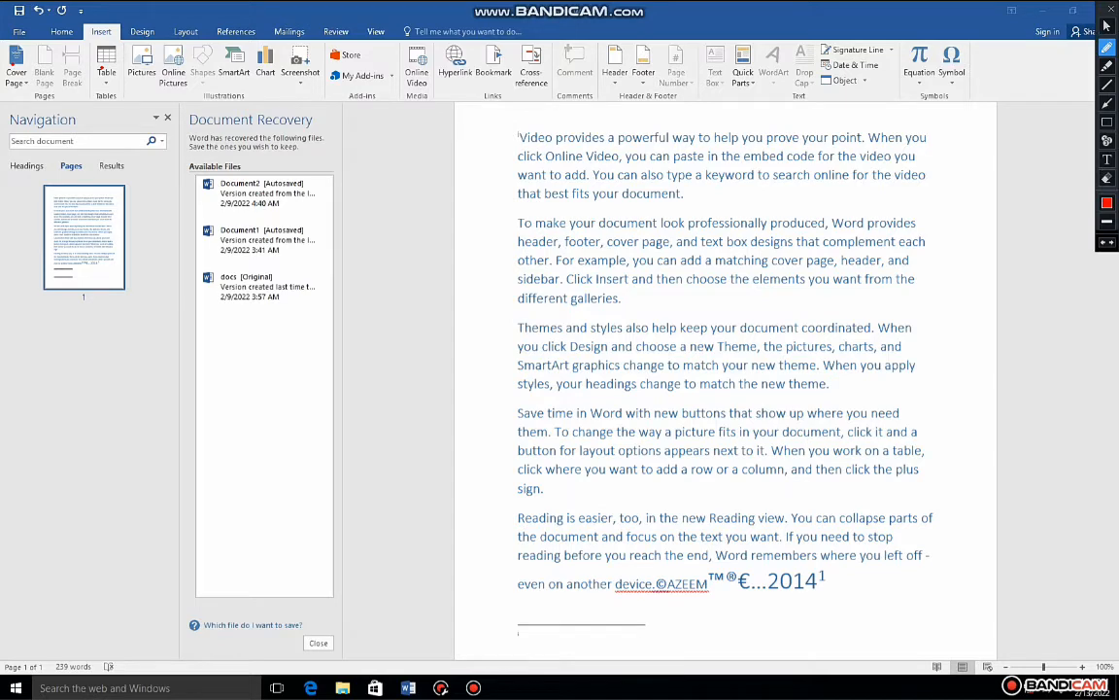
click(1110, 15)
Step: Open the Mark Citation dialog, examine its category options, and close it without marking a citation
scroll(816, 408, down, 2)
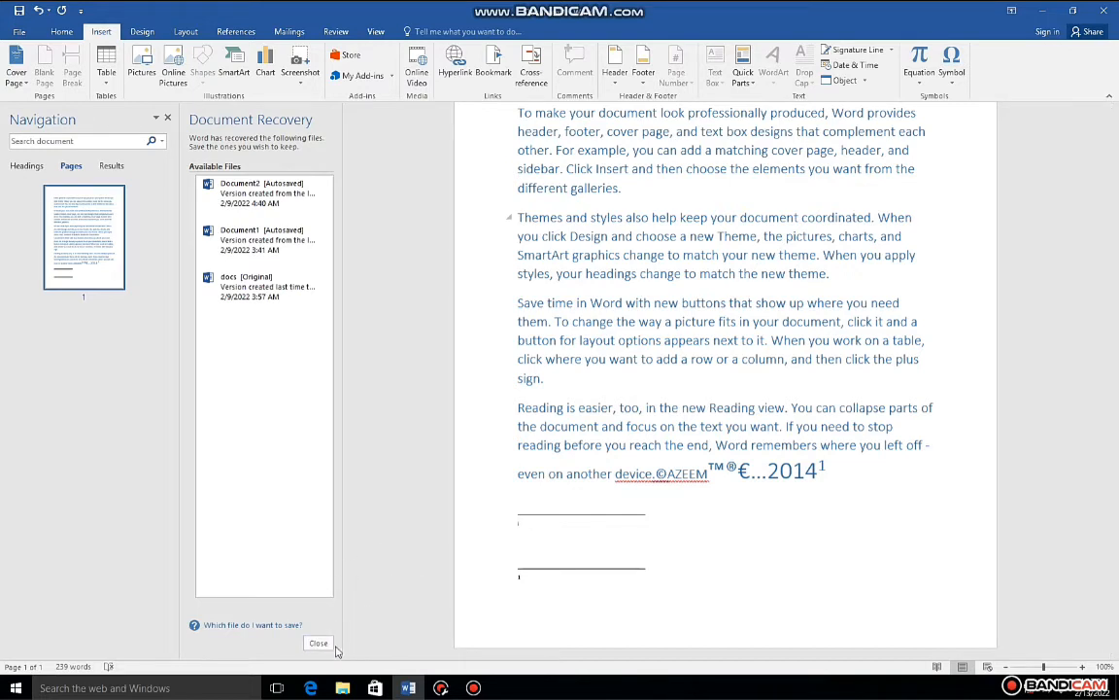
key(alt+shift+i)
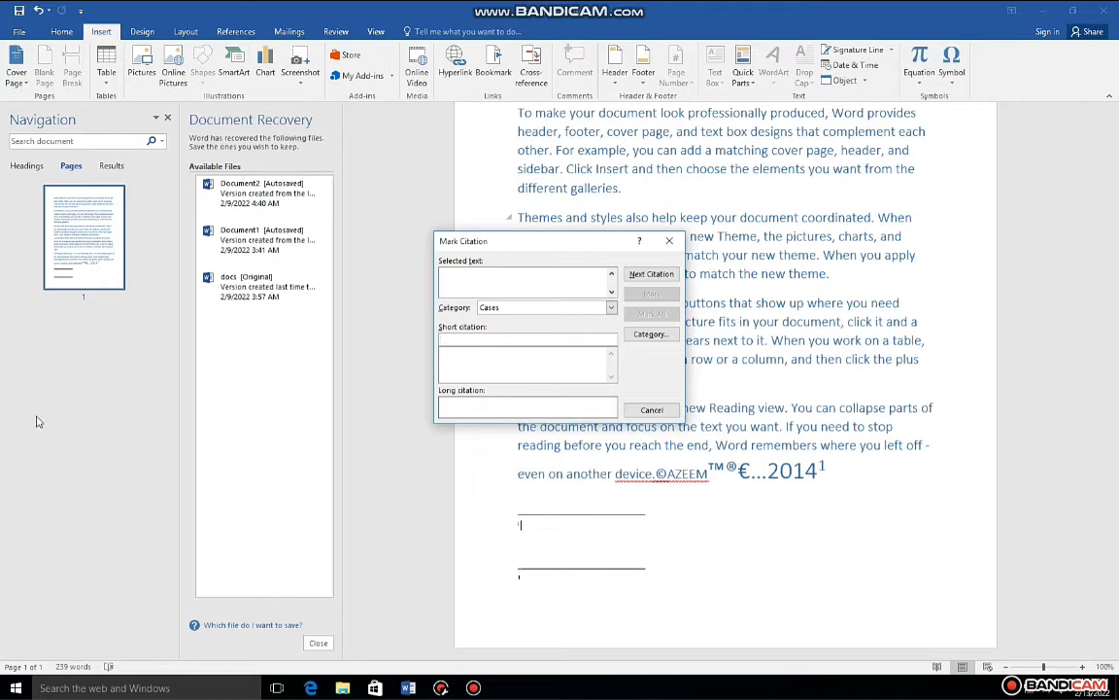
click(609, 307)
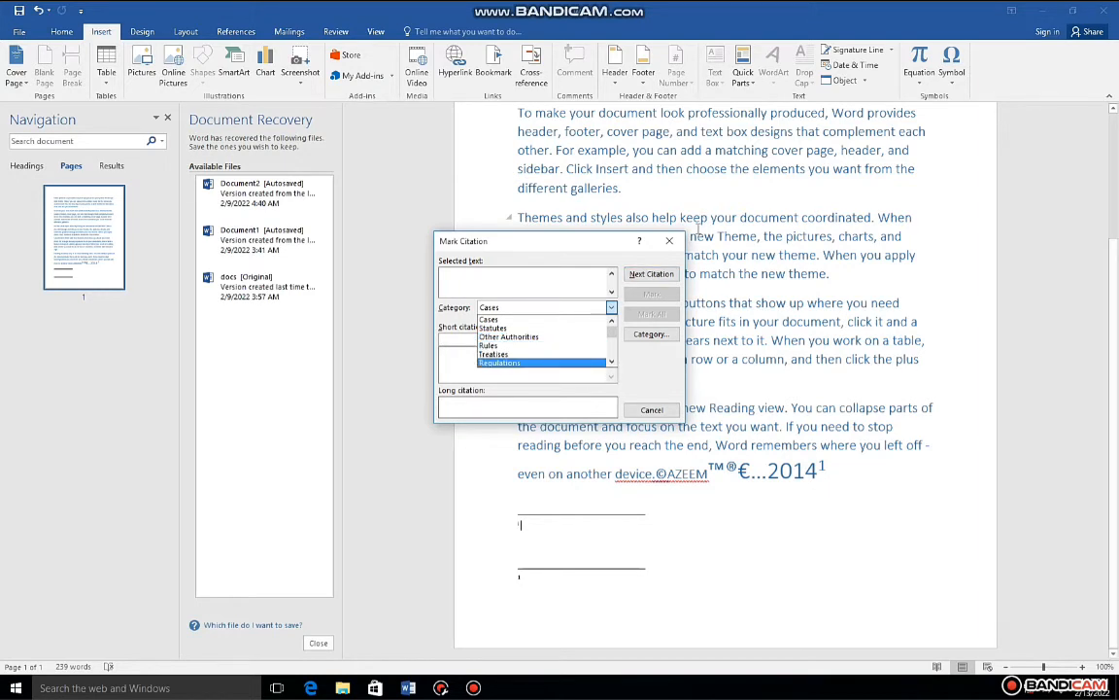
click(671, 247)
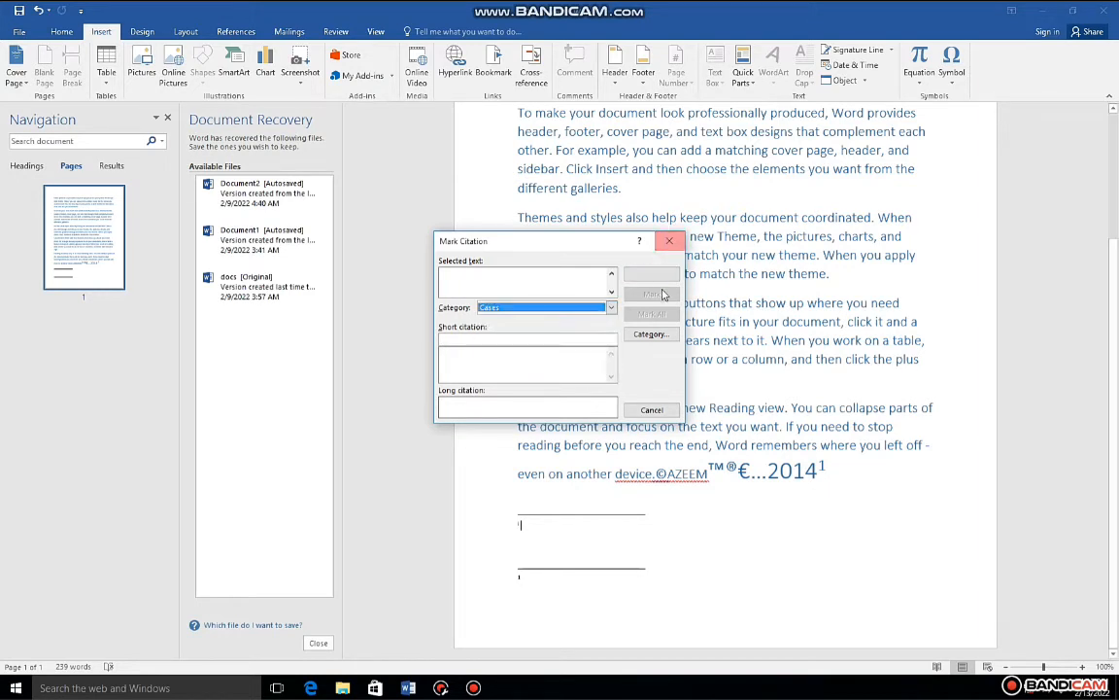
click(670, 243)
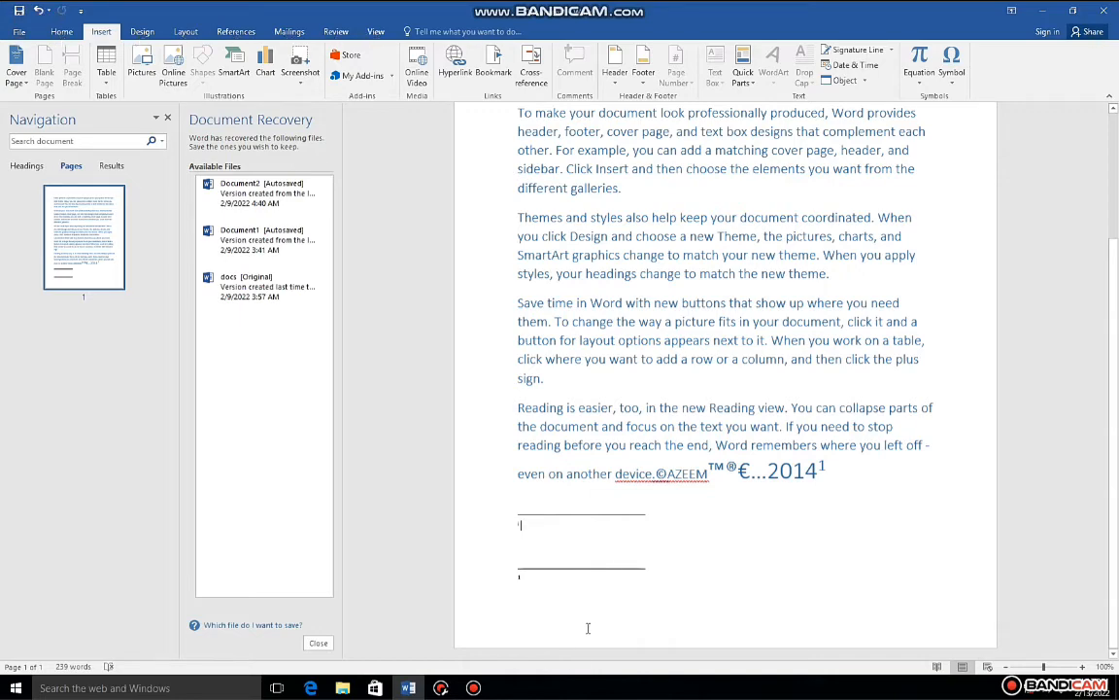
Step: Mark "a column," in the fourth paragraph twice as a current-page index entry, with the page number format left unbolded
key(alt+shift+x)
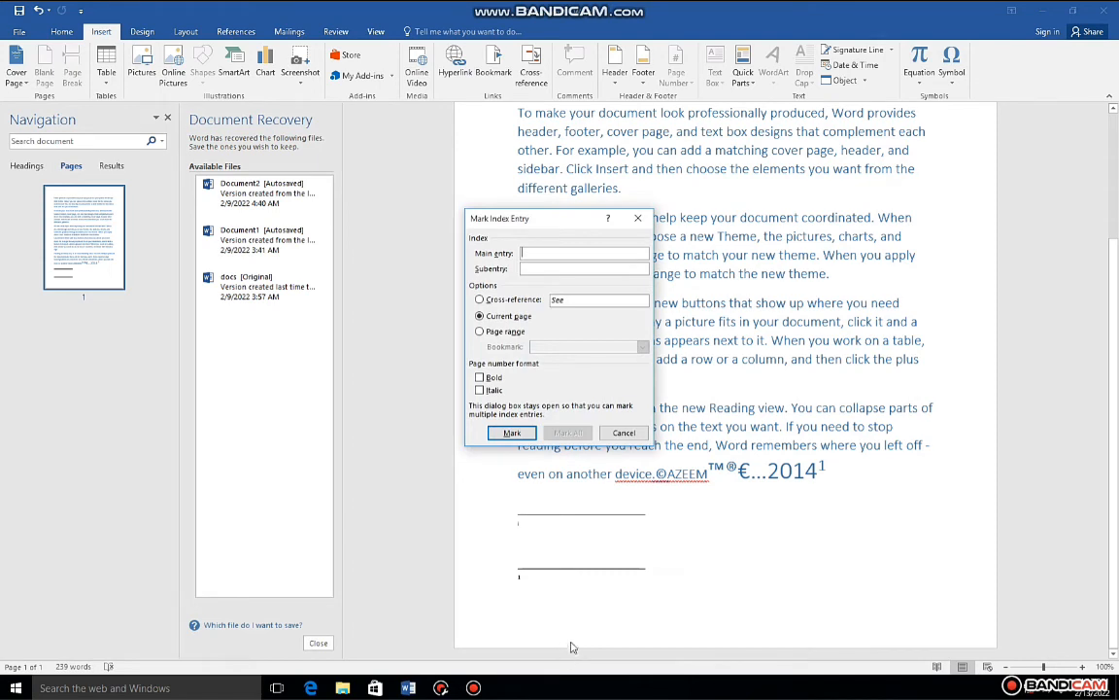
click(483, 377)
click(867, 335)
drag(791, 360, 731, 359)
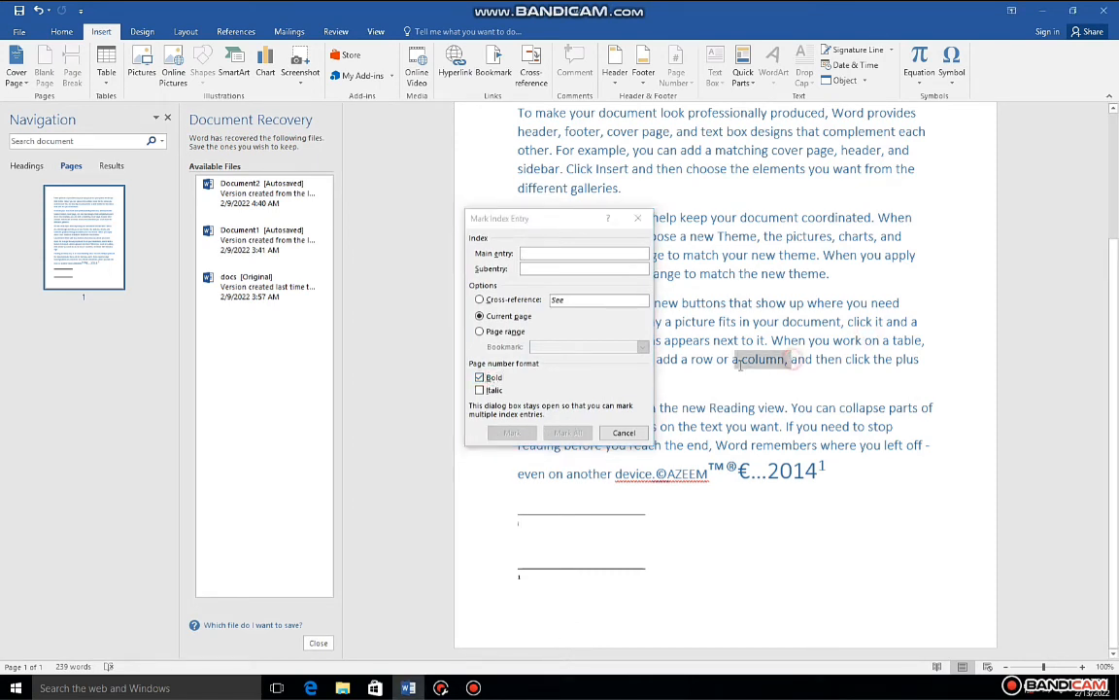
click(491, 378)
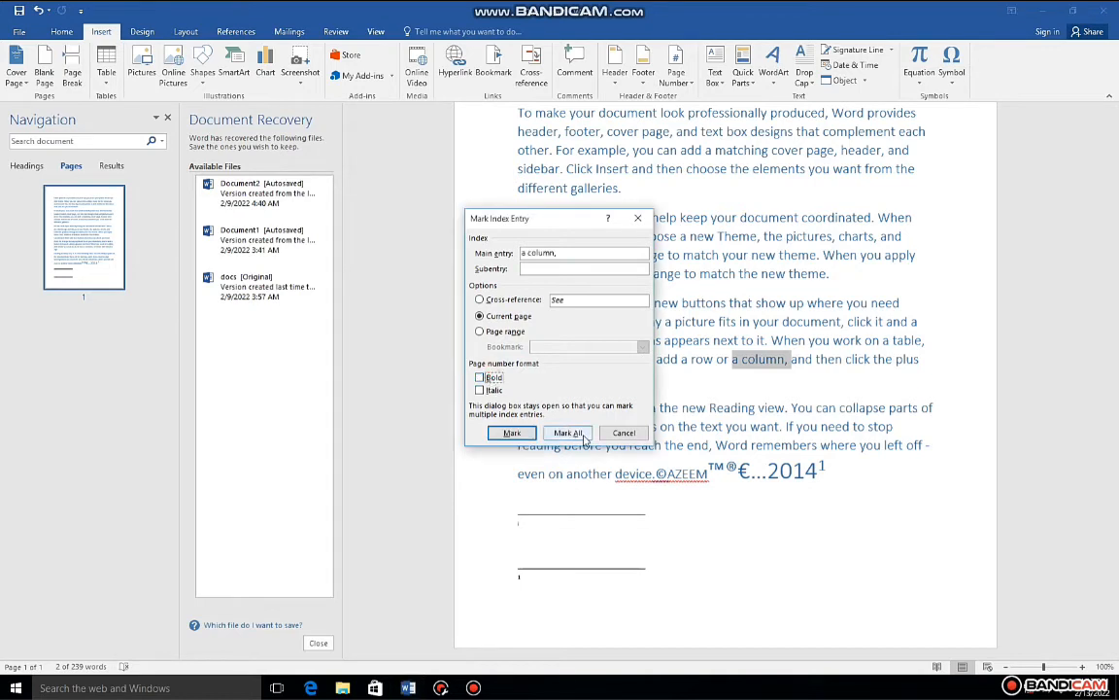
click(512, 433)
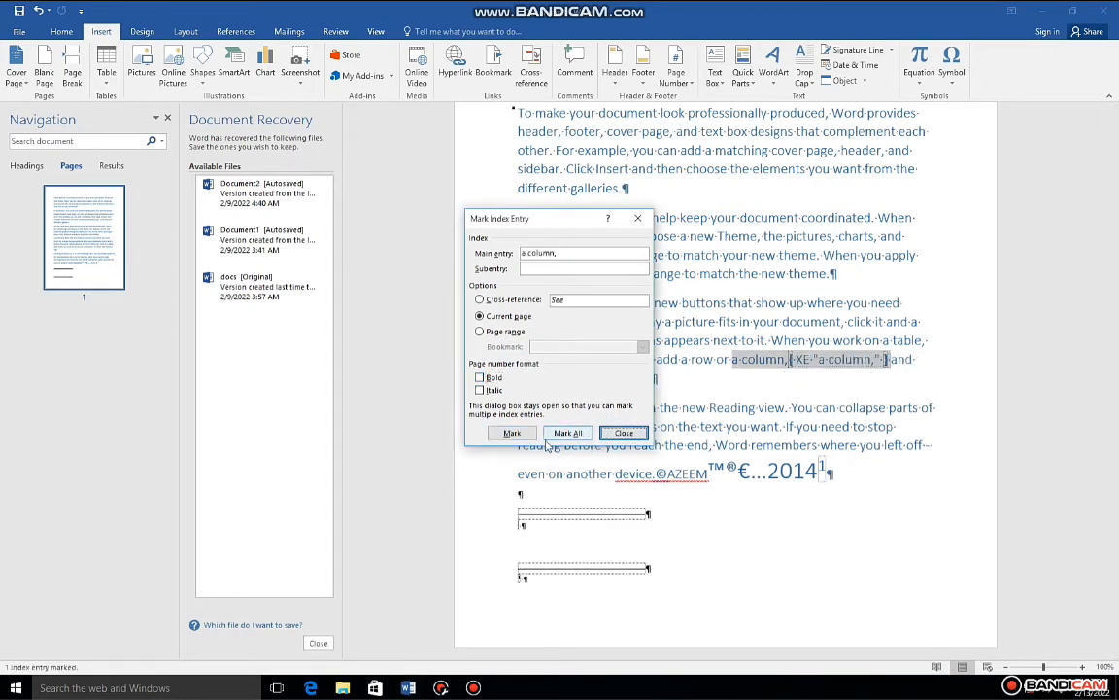
click(512, 432)
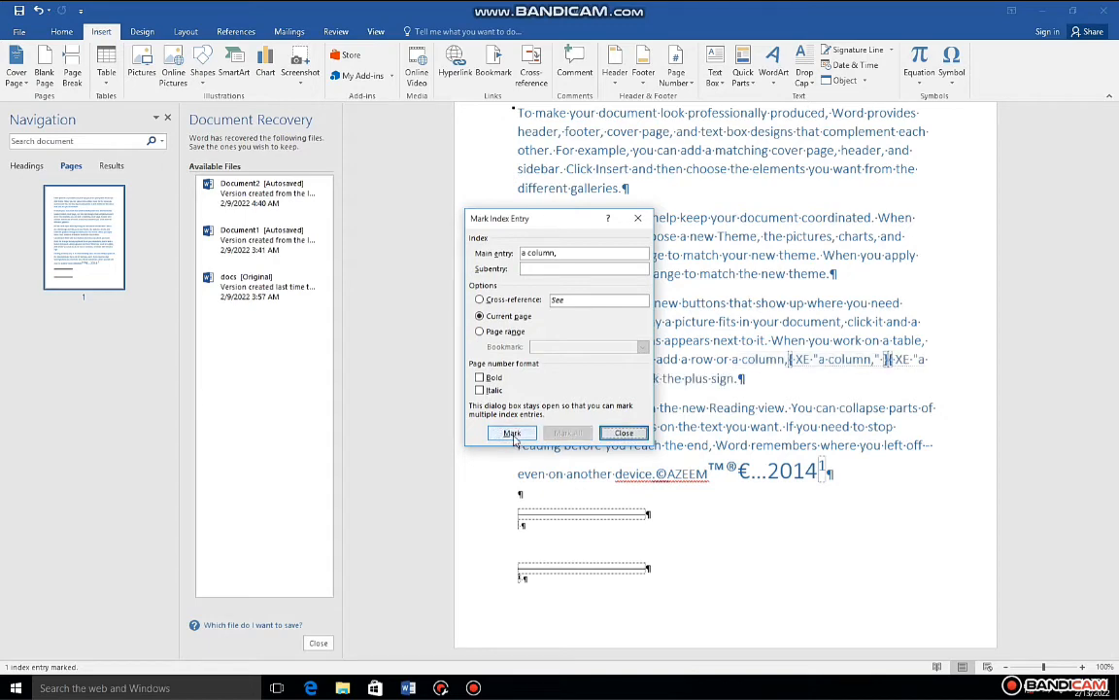
click(625, 434)
Step: Replace "click the plus sign." at the end of the fourth paragraph with a manual line break, and undo the replacement
scroll(679, 419, up, 1)
scroll(678, 418, up, 2)
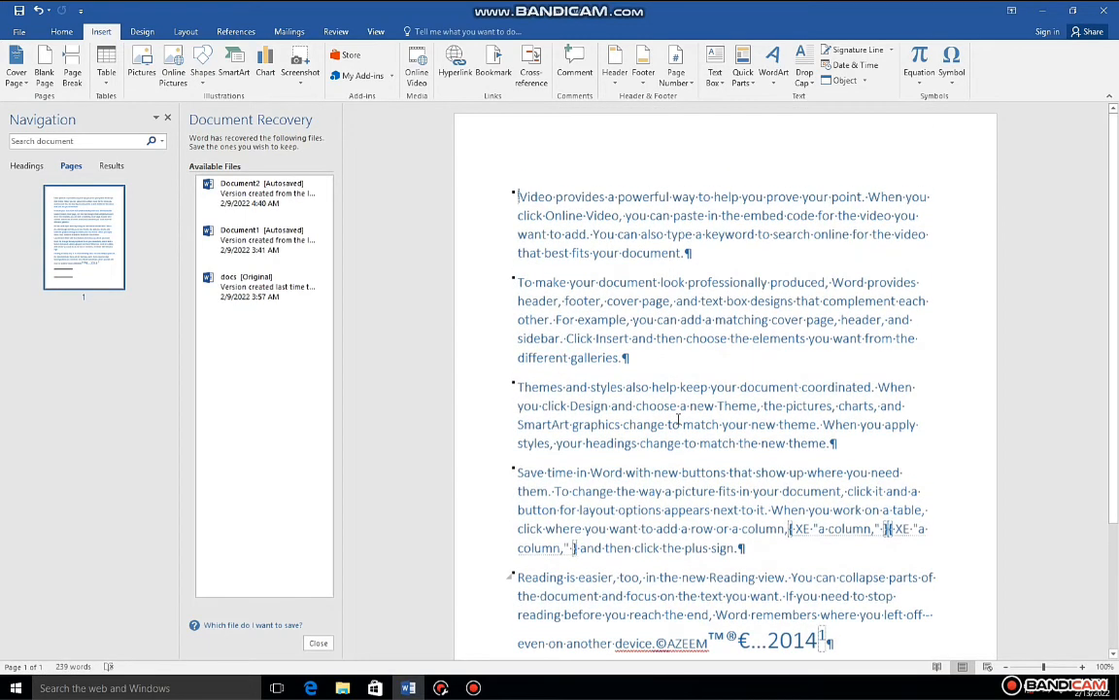
scroll(651, 379, down, 3)
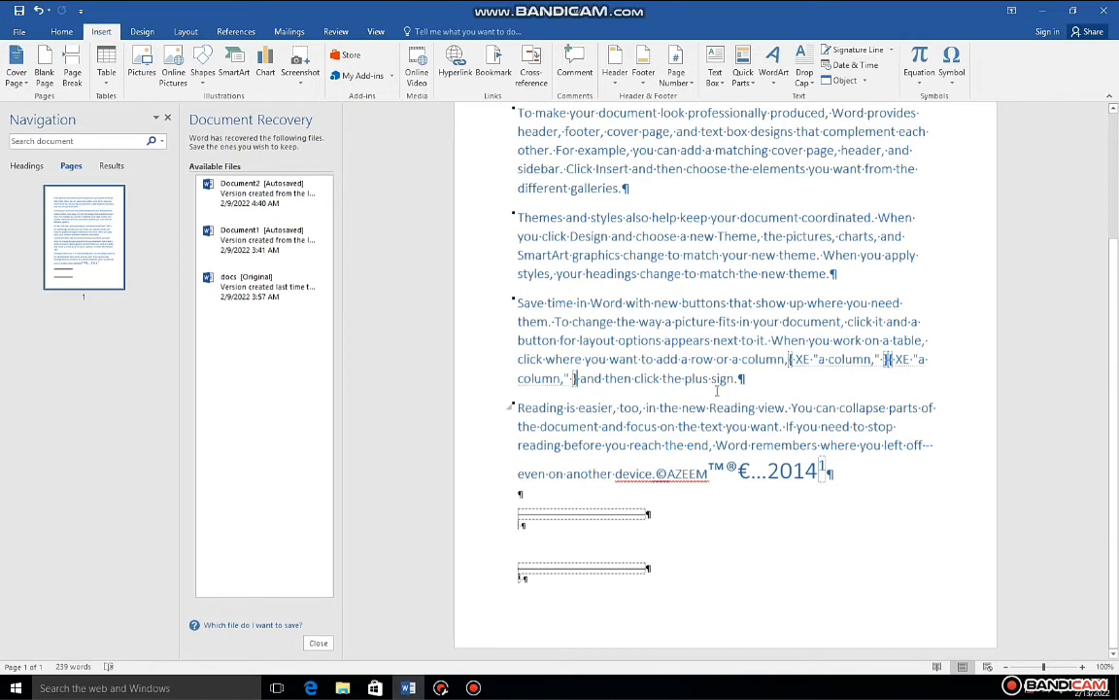
drag(738, 379, 650, 385)
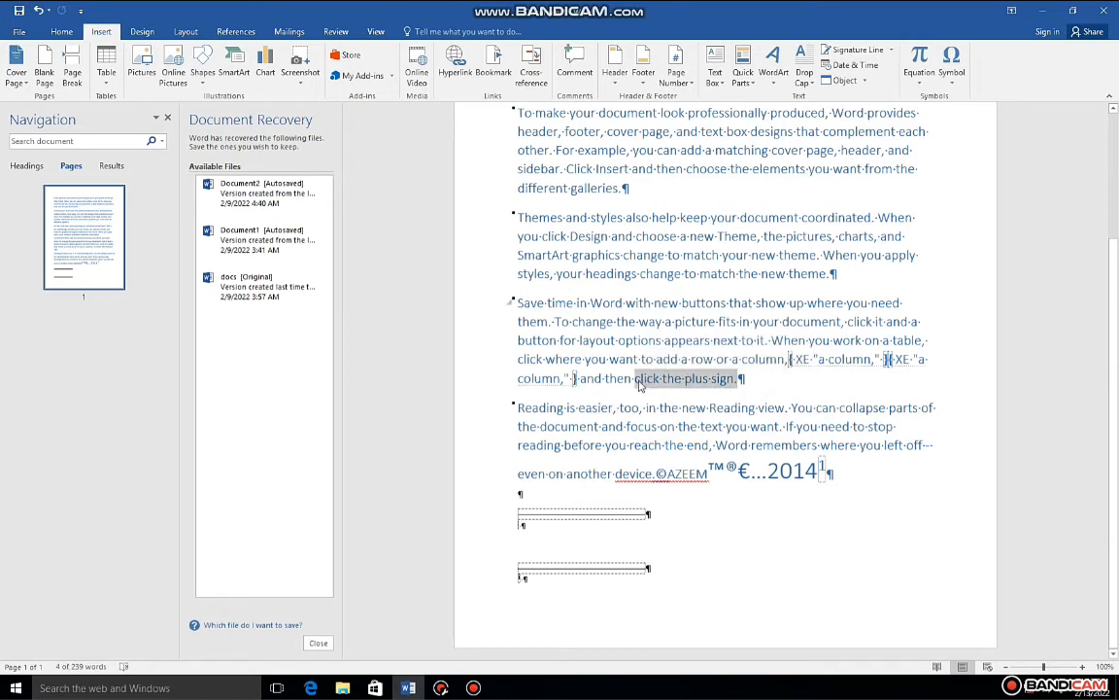
key(shift+Return)
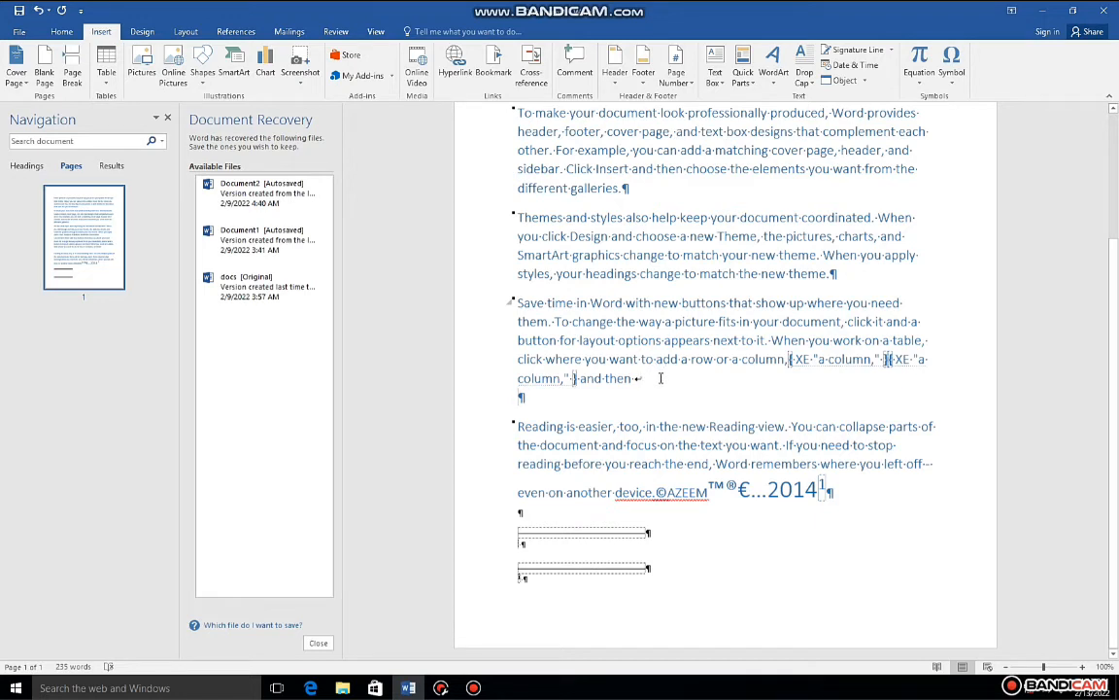
key(ctrl+z)
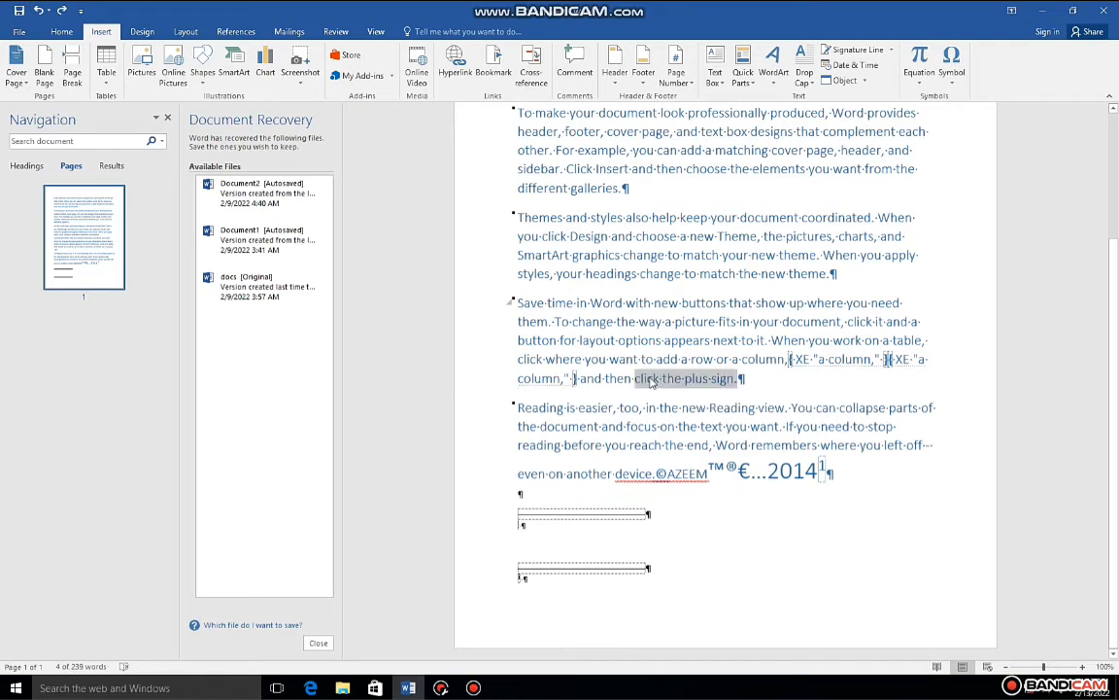
click(787, 383)
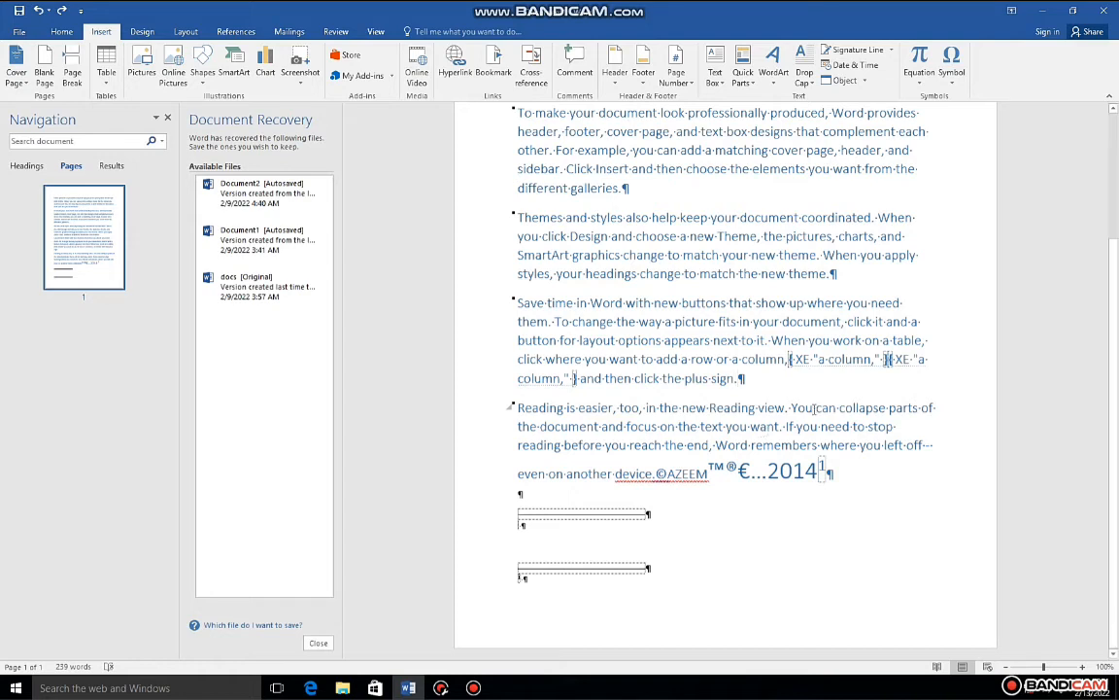
Step: Insert a page break between the fourth paragraph and the paragraph starting "Reading is easier"
click(751, 322)
key(ctrl+Return)
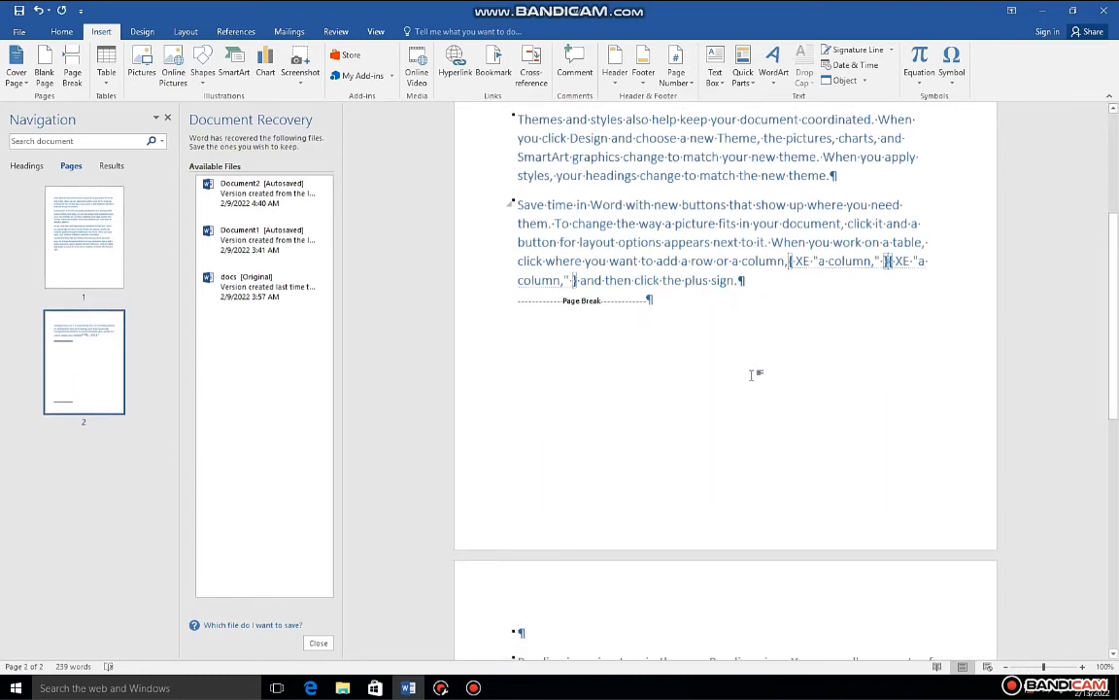
scroll(749, 375, down, 10)
scroll(664, 531, down, 2)
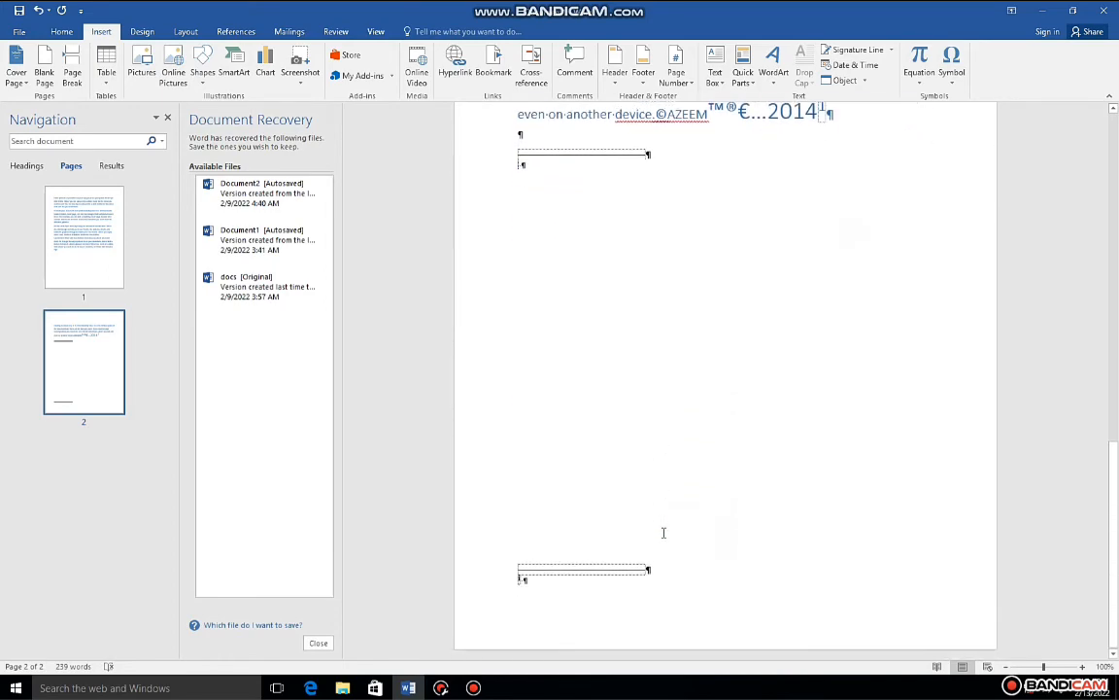
scroll(665, 532, up, 10)
scroll(665, 532, up, 5)
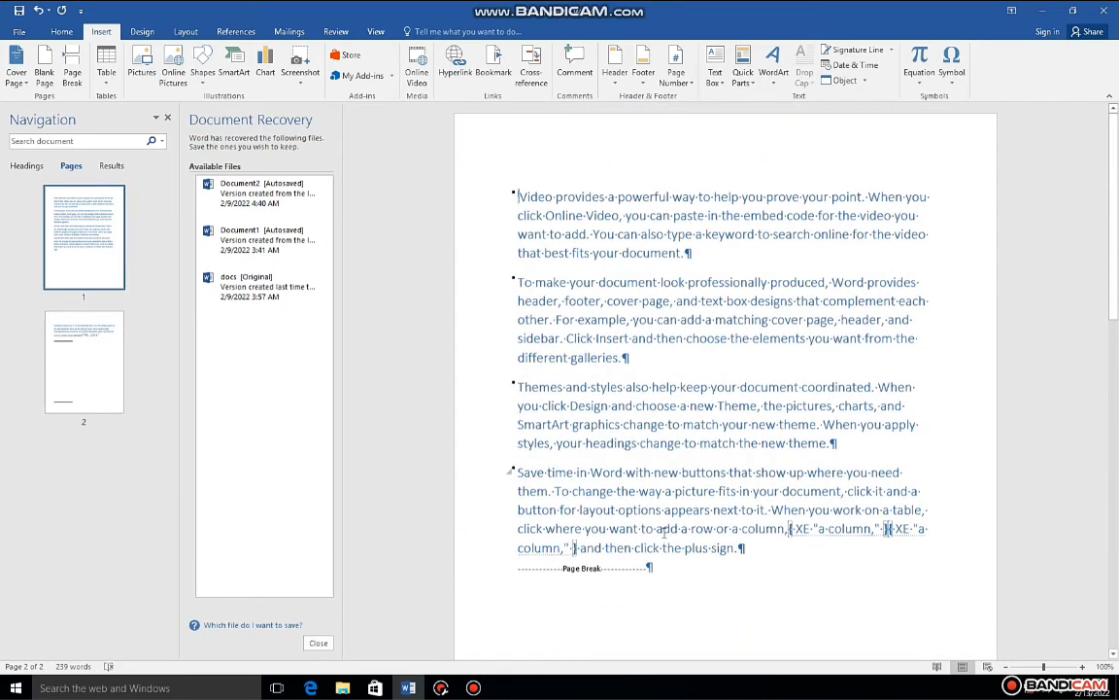
scroll(663, 531, down, 2)
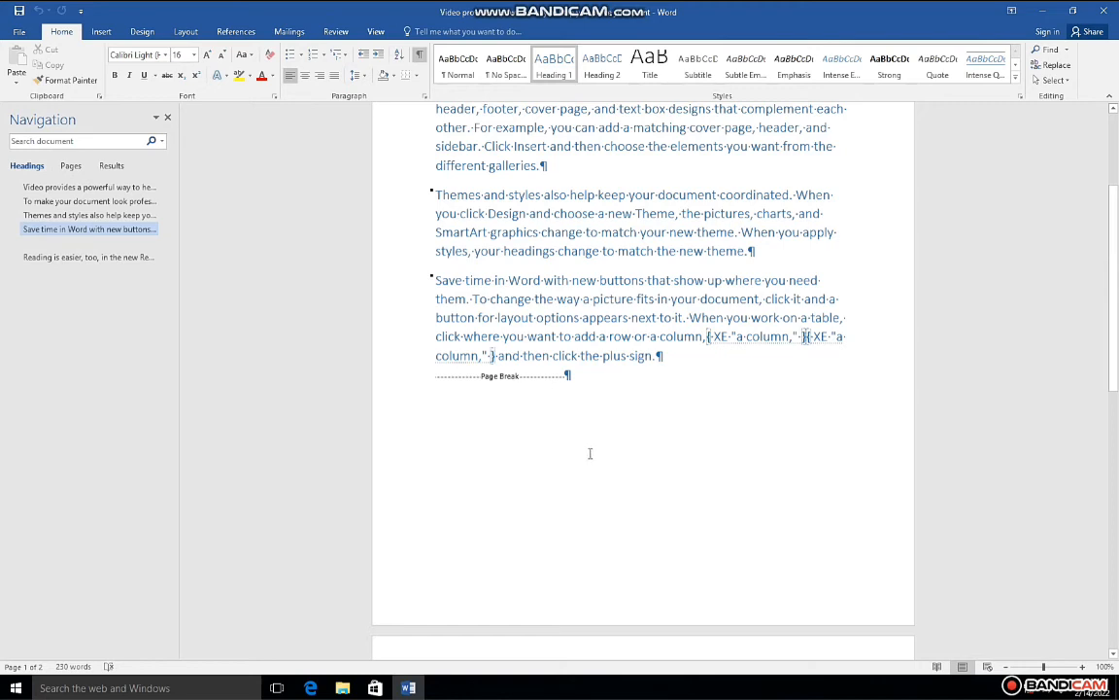
Step: Insert a page break before the first paragraph, at the very start of the document
scroll(589, 453, down, 4)
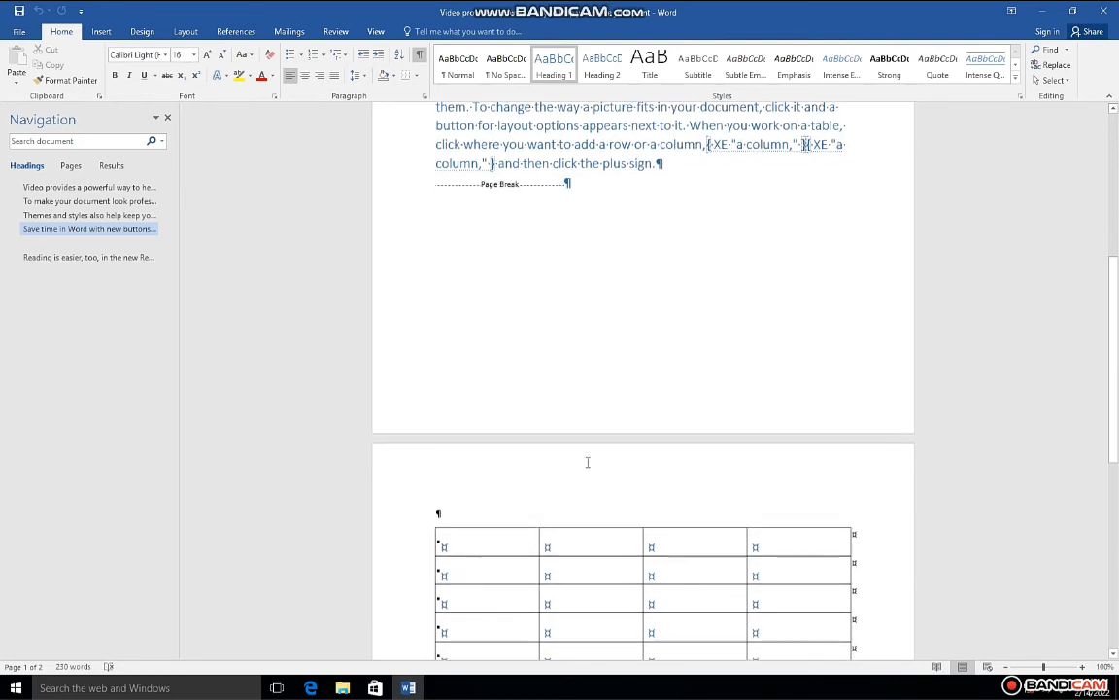
scroll(589, 453, up, 2)
scroll(587, 457, down, 4)
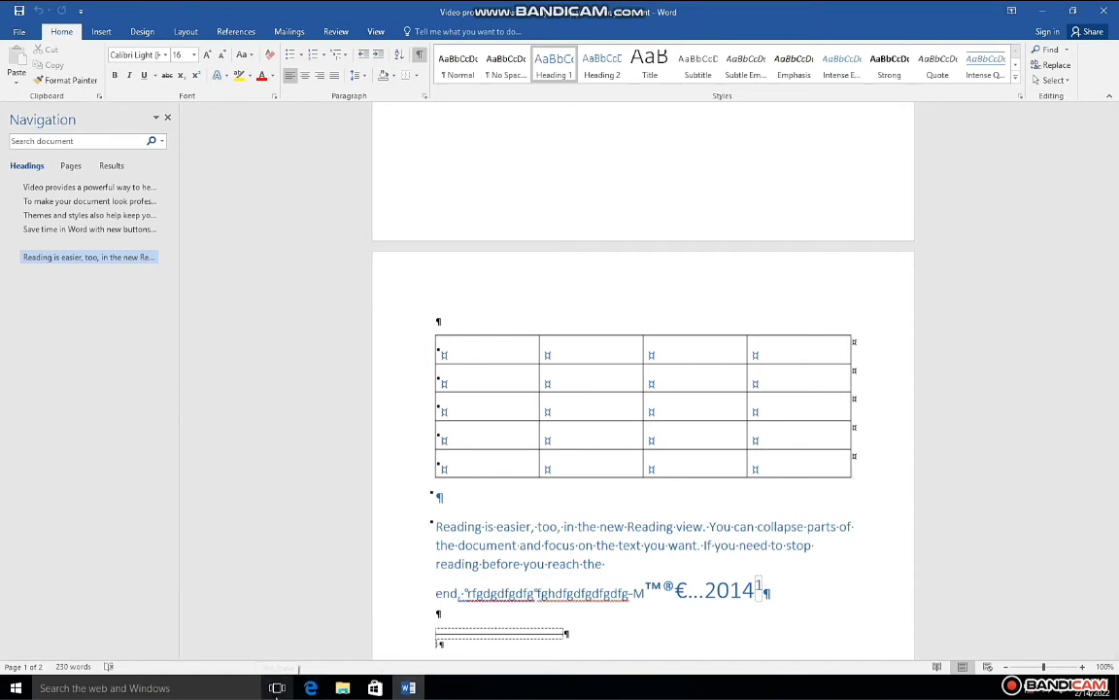
key(ctrl+Return)
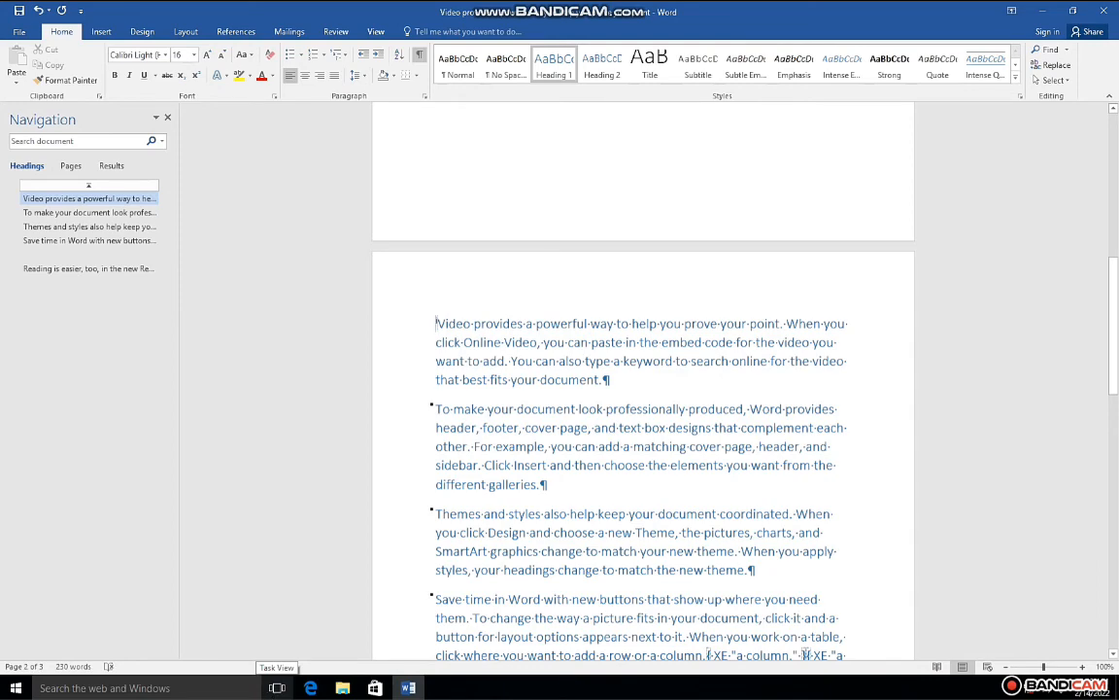
scroll(749, 424, down, 10)
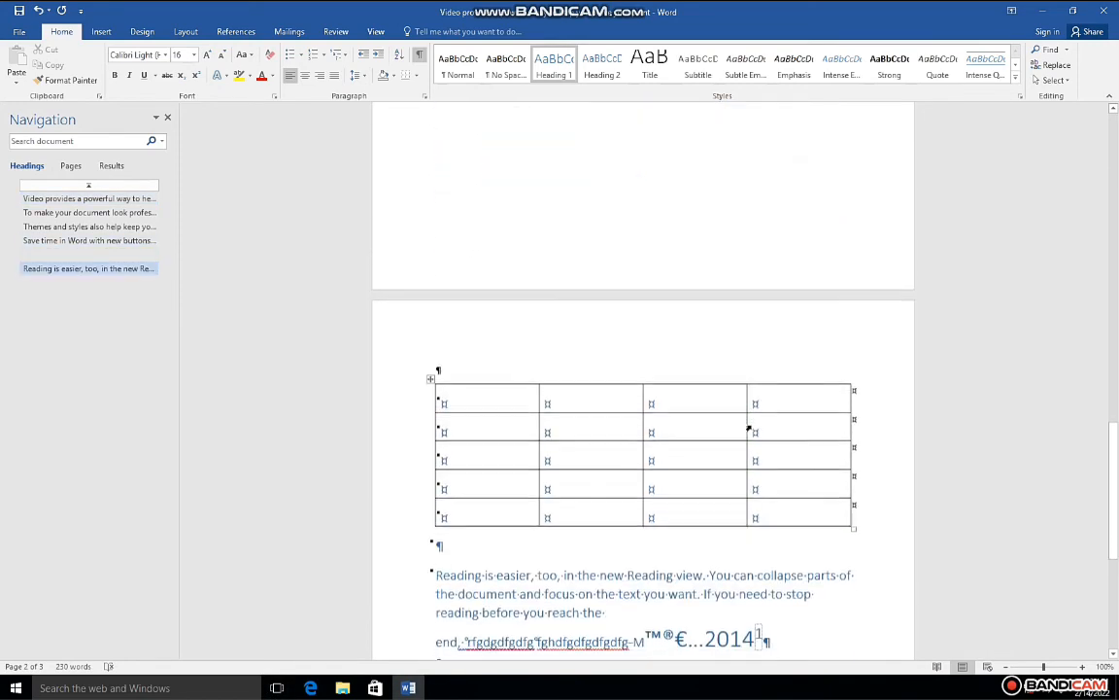
scroll(749, 427, down, 4)
scroll(550, 424, up, 4)
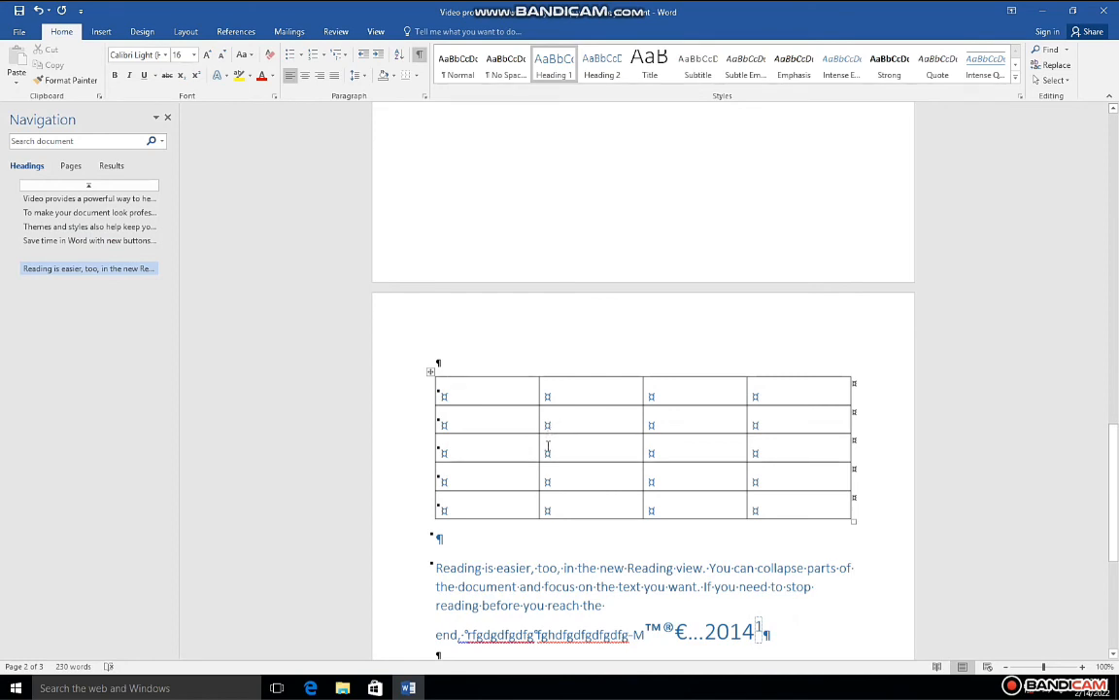
click(490, 400)
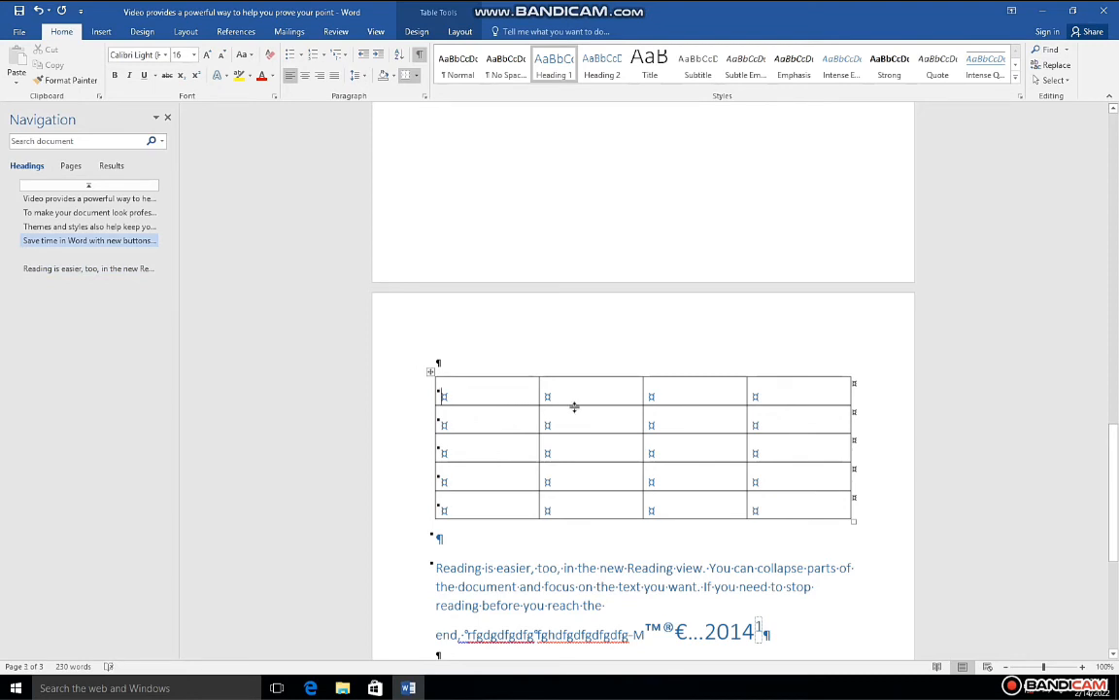
click(681, 419)
Step: Insert a nonbreaking hyphen directly after the footnote reference at the end of the last line
scroll(651, 544, down, 5)
click(787, 375)
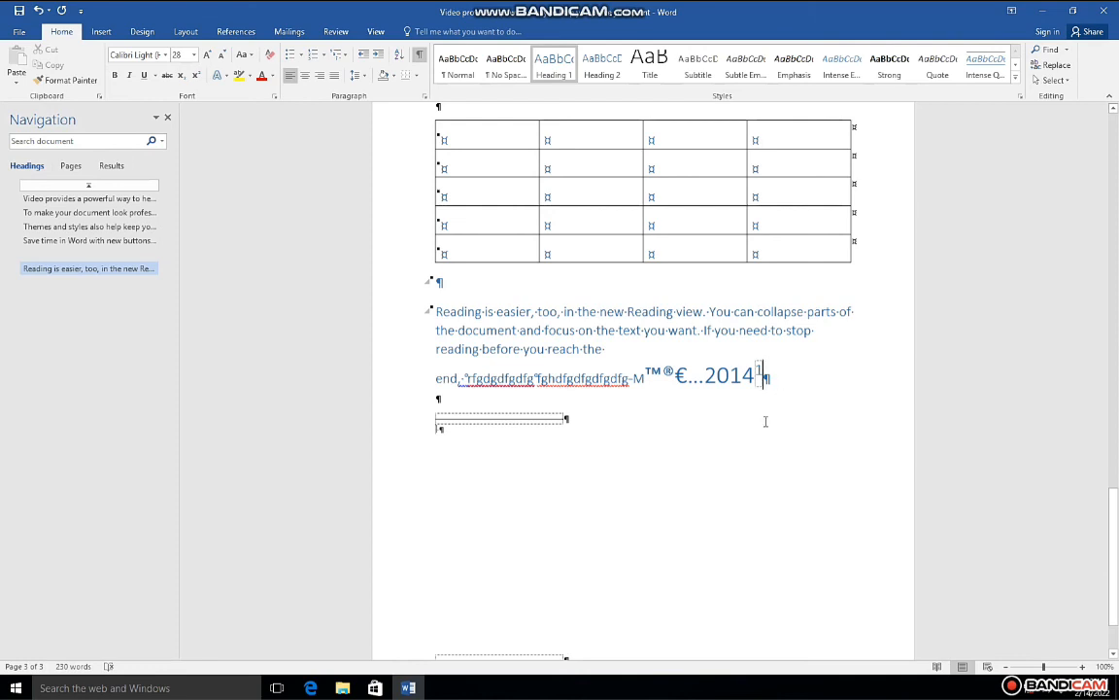
key(ctrl+shift+minus)
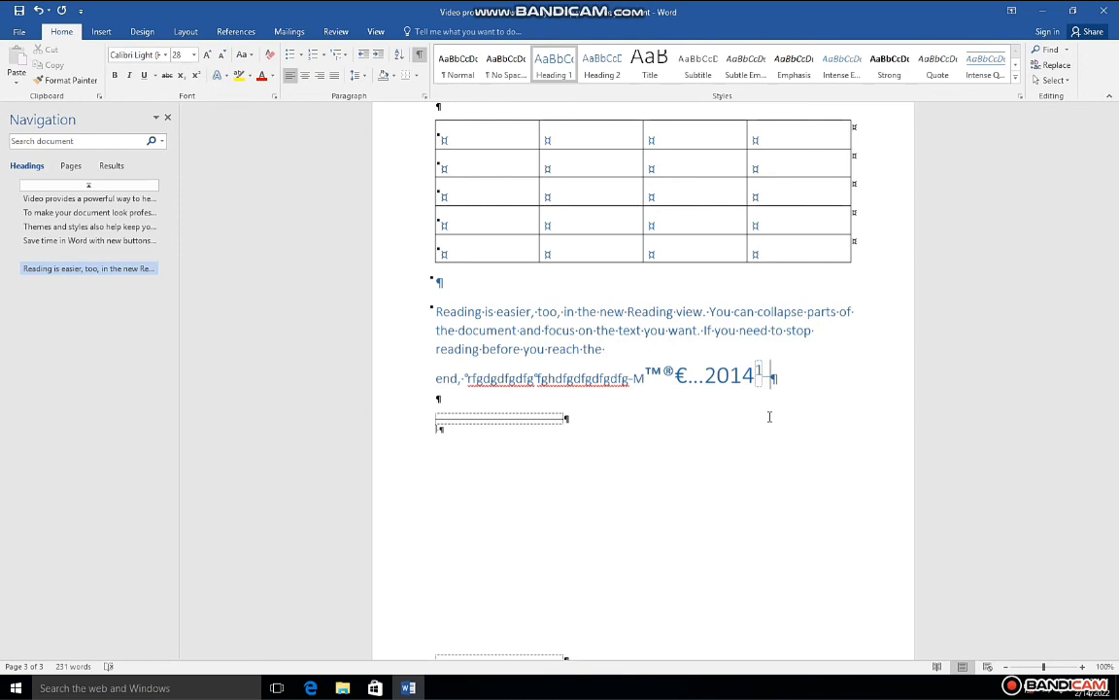
click(691, 420)
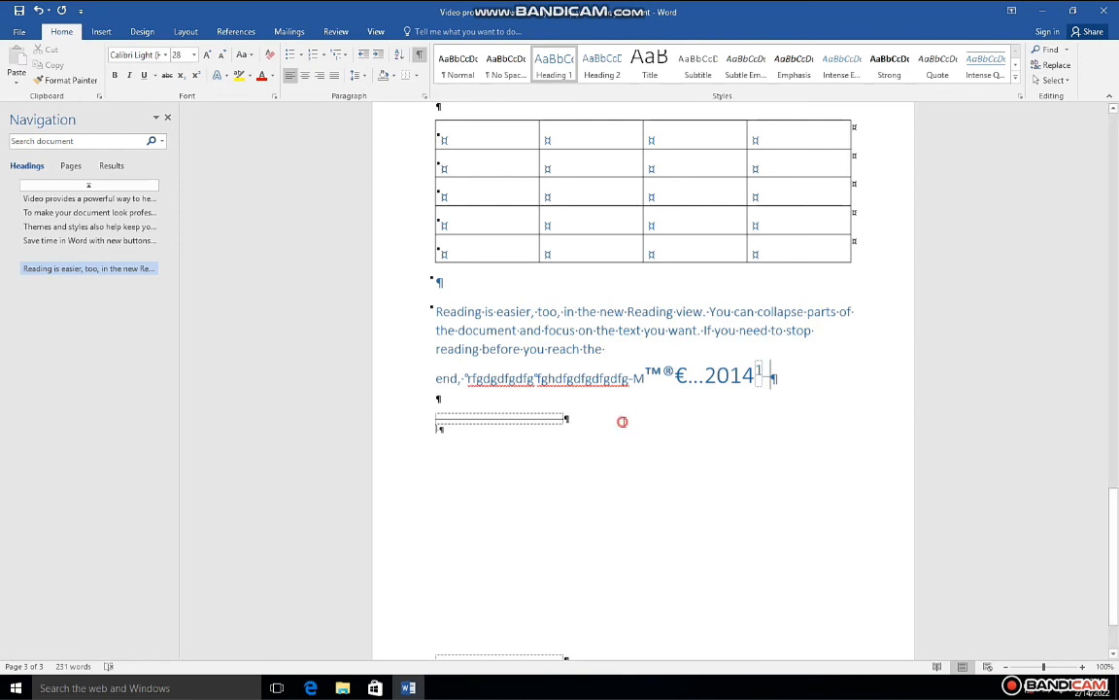
click(569, 415)
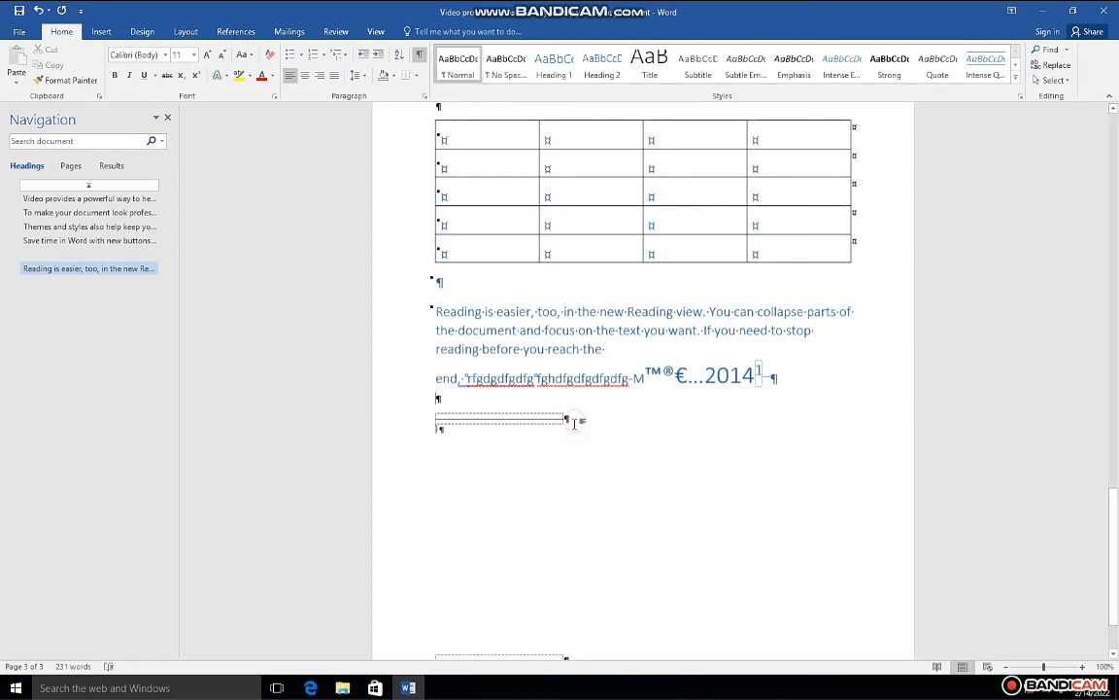
drag(488, 393, 604, 385)
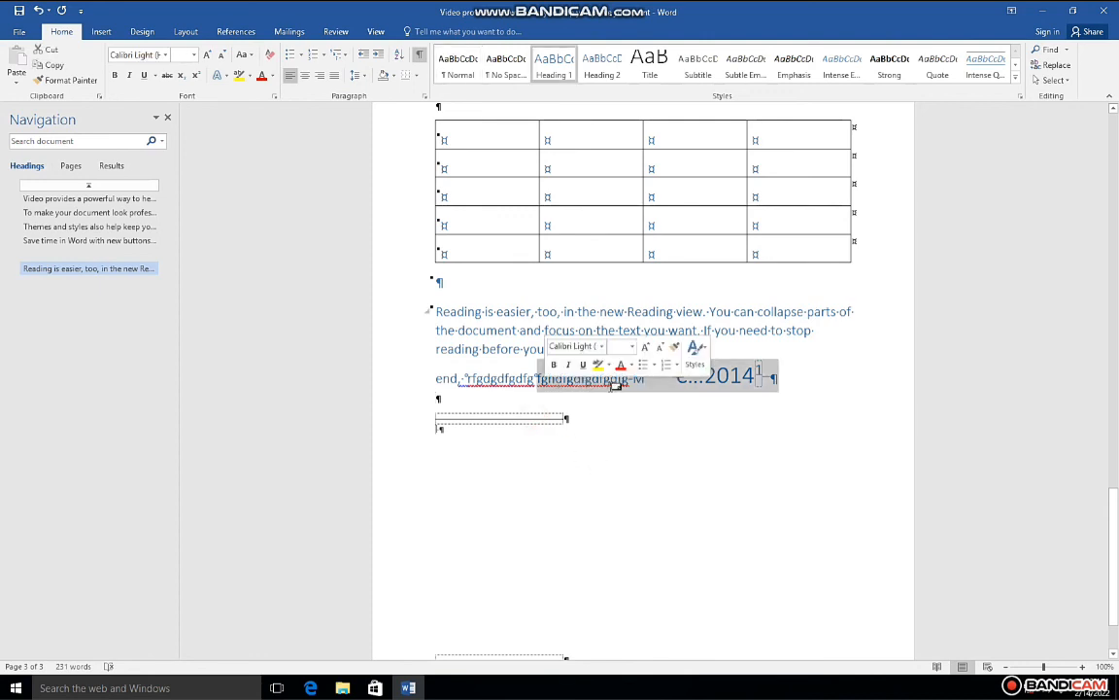
click(630, 385)
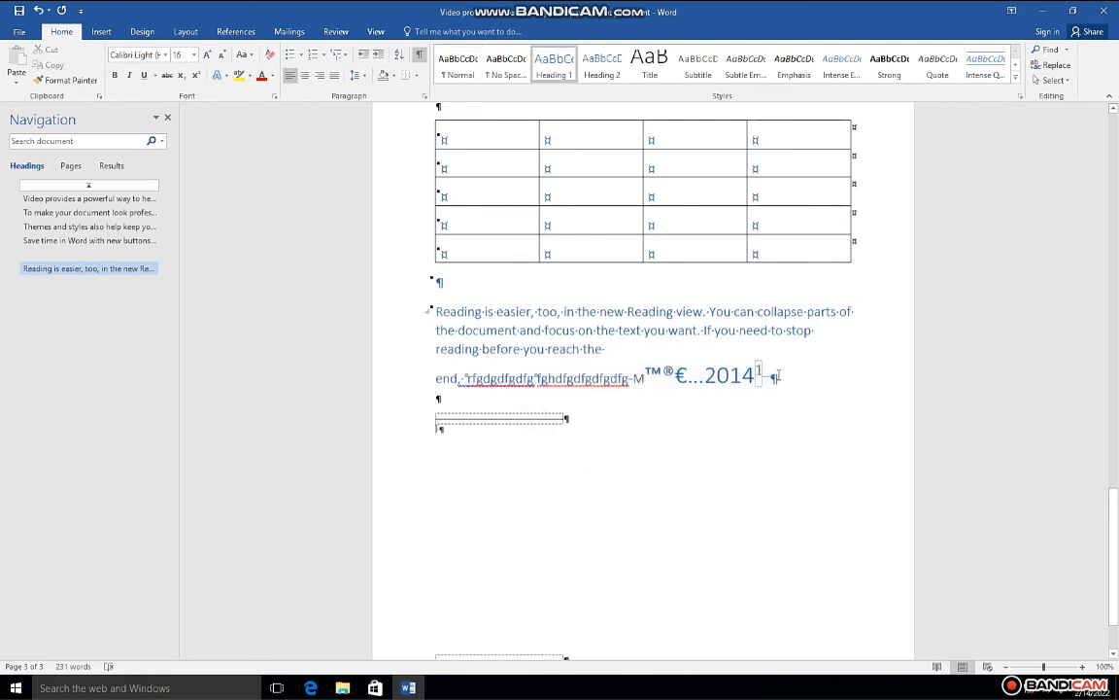
scroll(757, 387, down, 2)
scroll(586, 568, up, 5)
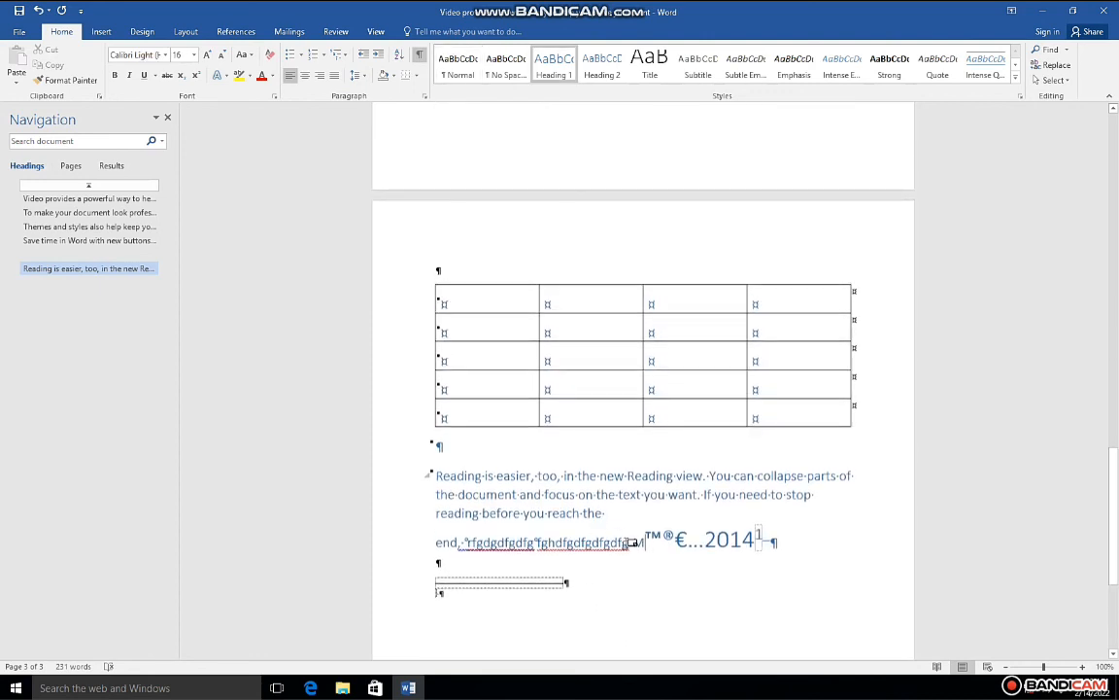